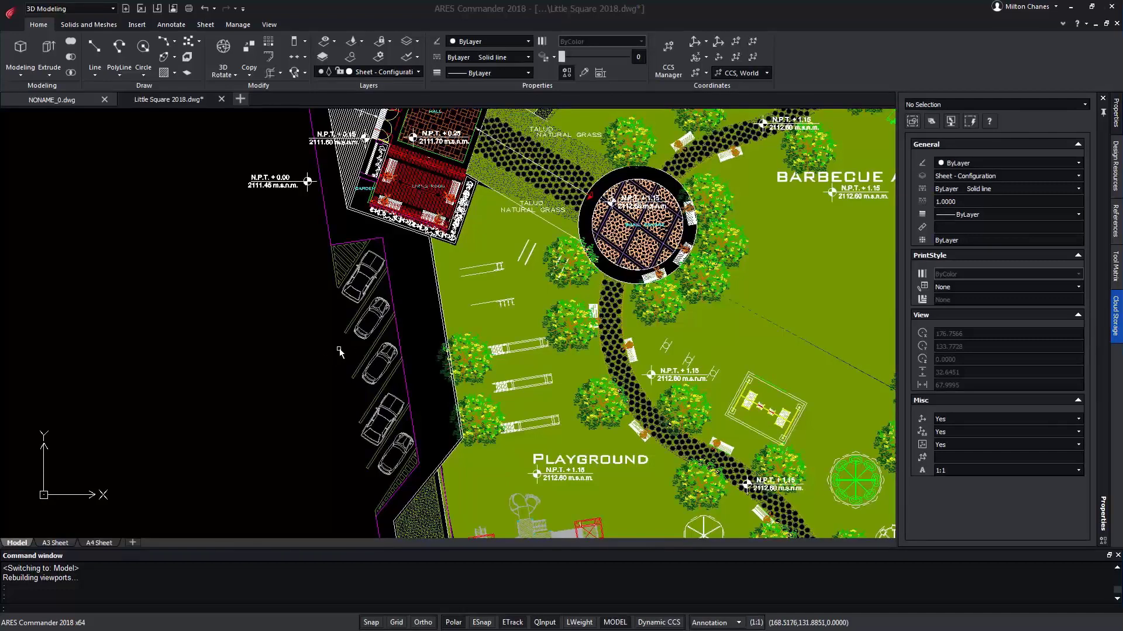
# Select a parked car and nudge it slightly left and down with Ctrl+arrow keys
pyautogui.click(362, 342)
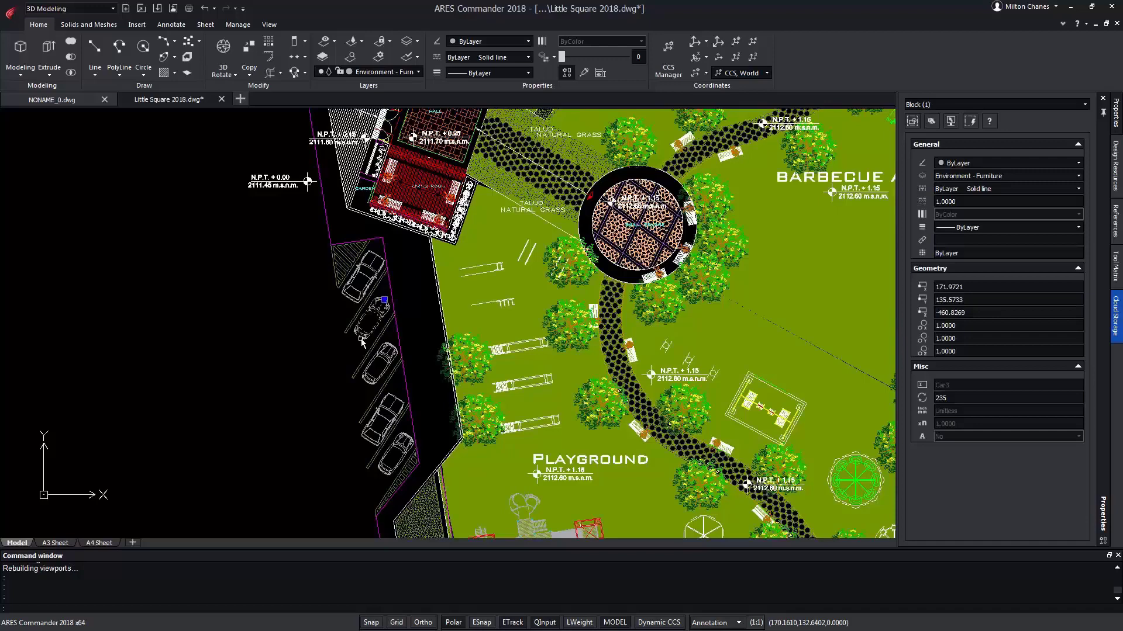
pyautogui.hotkey('ctrl', 'Left')
pyautogui.hotkey('ctrl', 'Left')
pyautogui.hotkey('ctrl', 'Down')
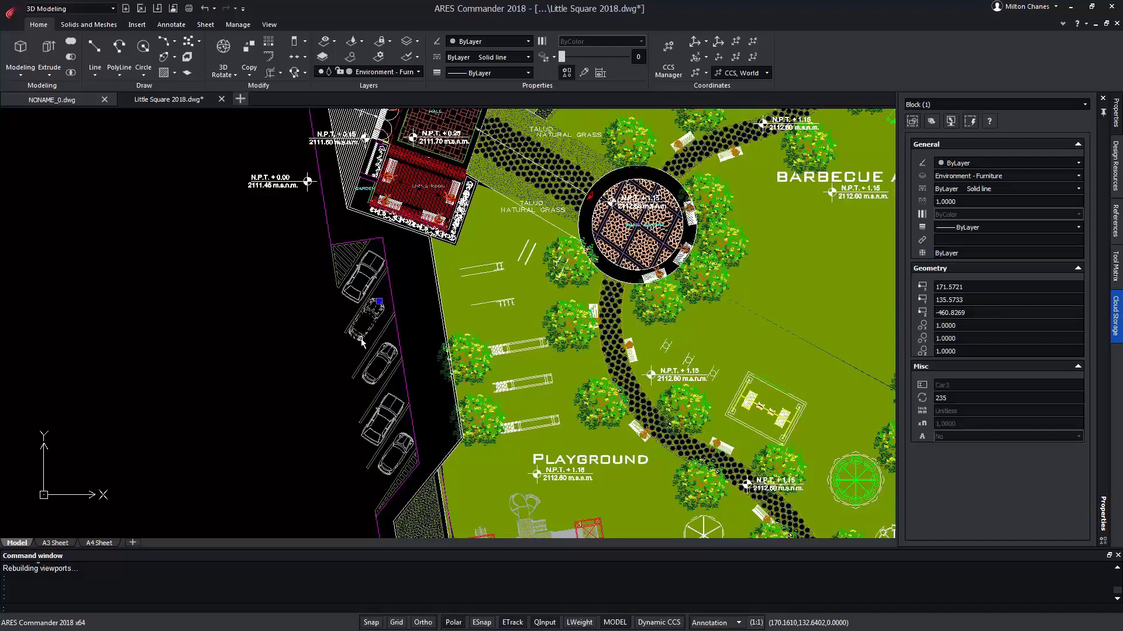
pyautogui.hotkey('ctrl', 'Left')
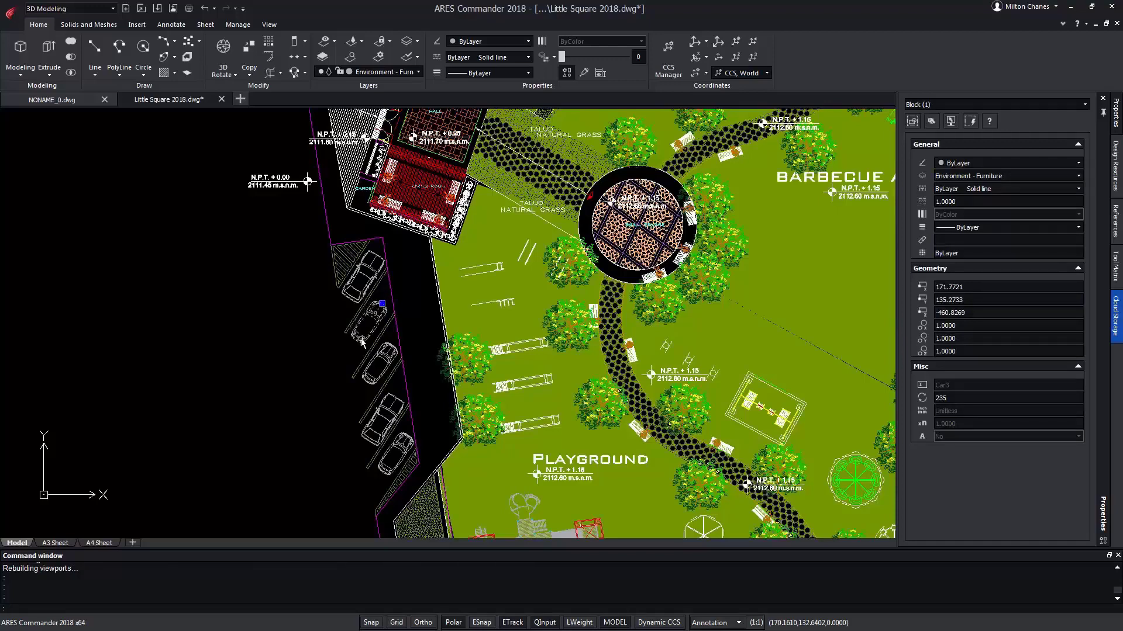
# Deselect the car, then select the 2111.45 m.s.n.m. elevation text and another parked car
pyautogui.press('Escape')
pyautogui.press('Escape')
pyautogui.press('Escape')
pyautogui.click(276, 185)
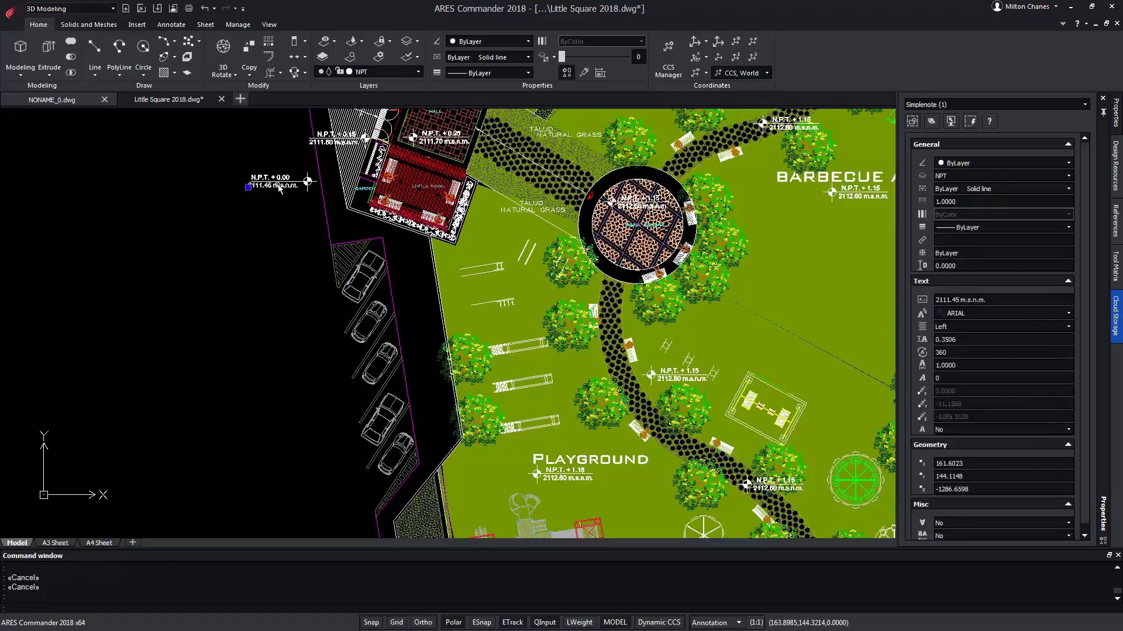
pyautogui.click(378, 319)
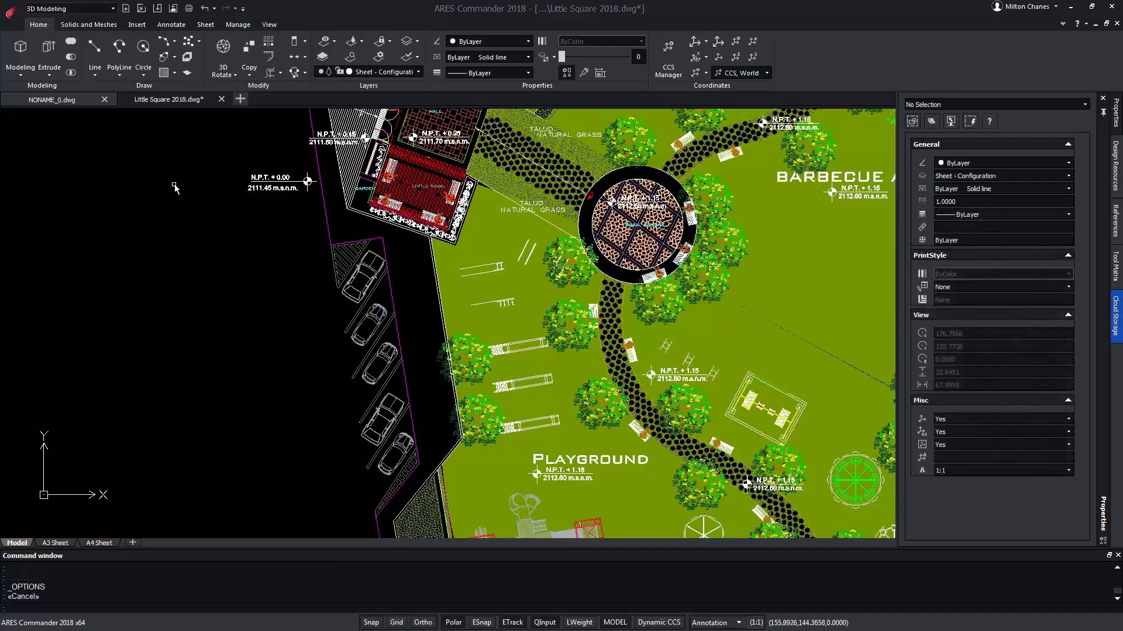
# Change the Arrow Key Movement increment from 0.1 to 1 in Drawing Settings, then apply and close
pyautogui.rightClick(175, 184)
pyautogui.click(219, 376)
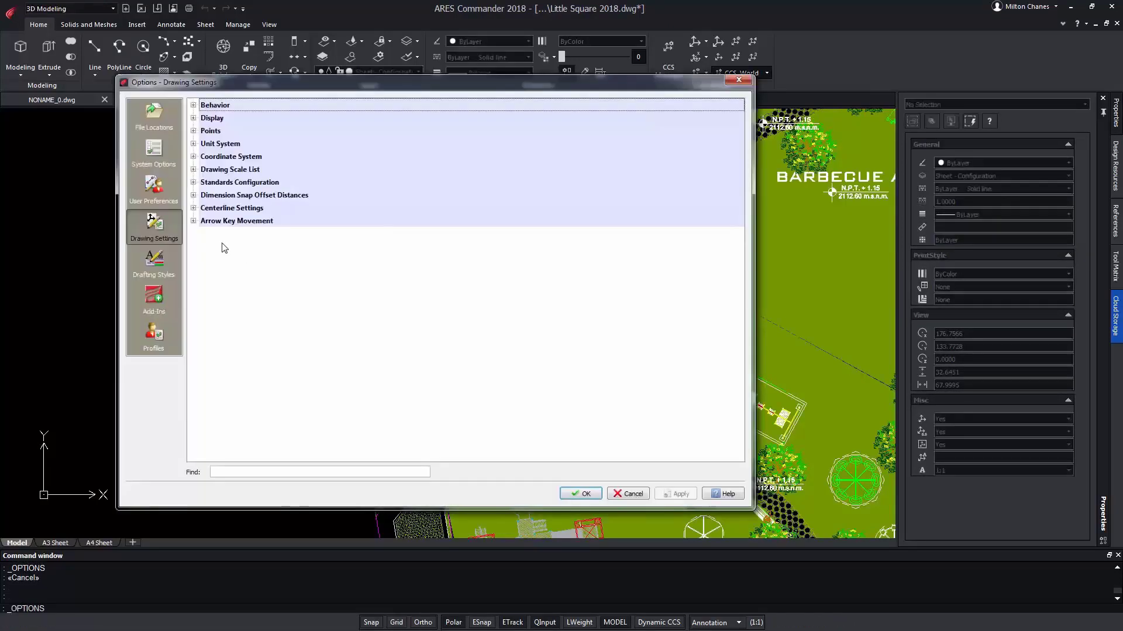
pyautogui.click(194, 221)
pyautogui.moveTo(344, 241); pyautogui.dragTo(289, 242)
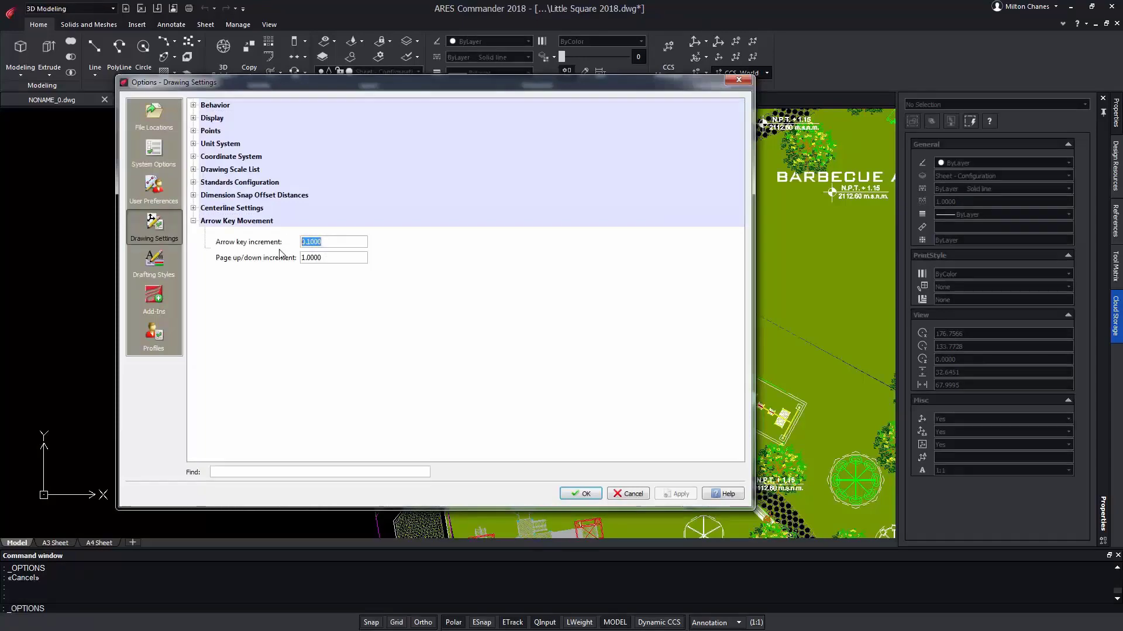
pyautogui.write('1')
pyautogui.click(672, 494)
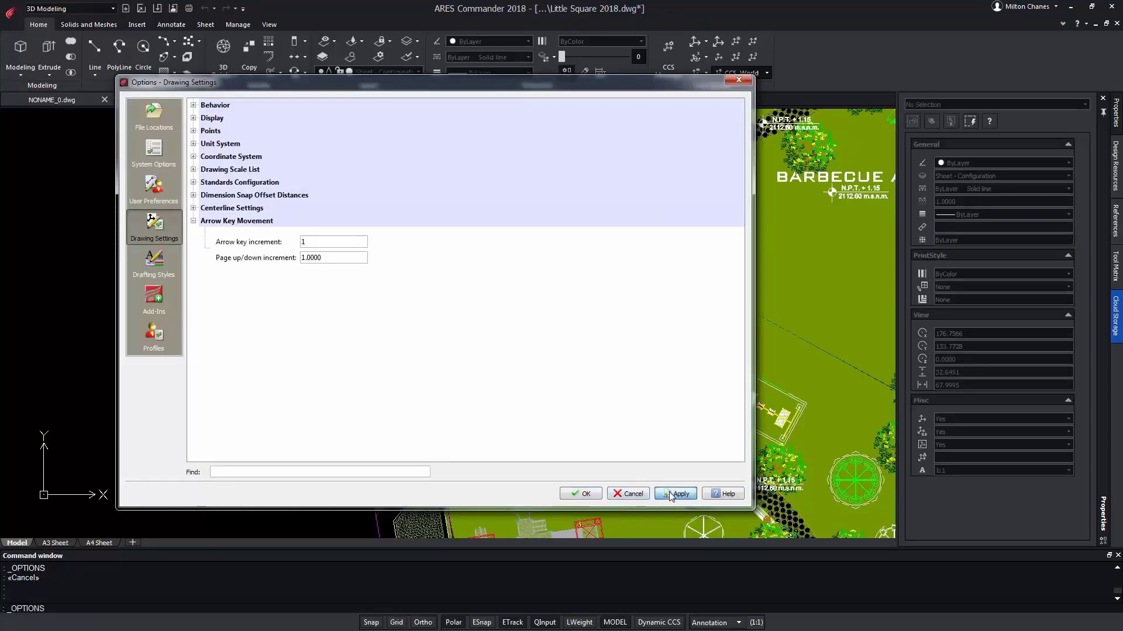
pyautogui.click(585, 494)
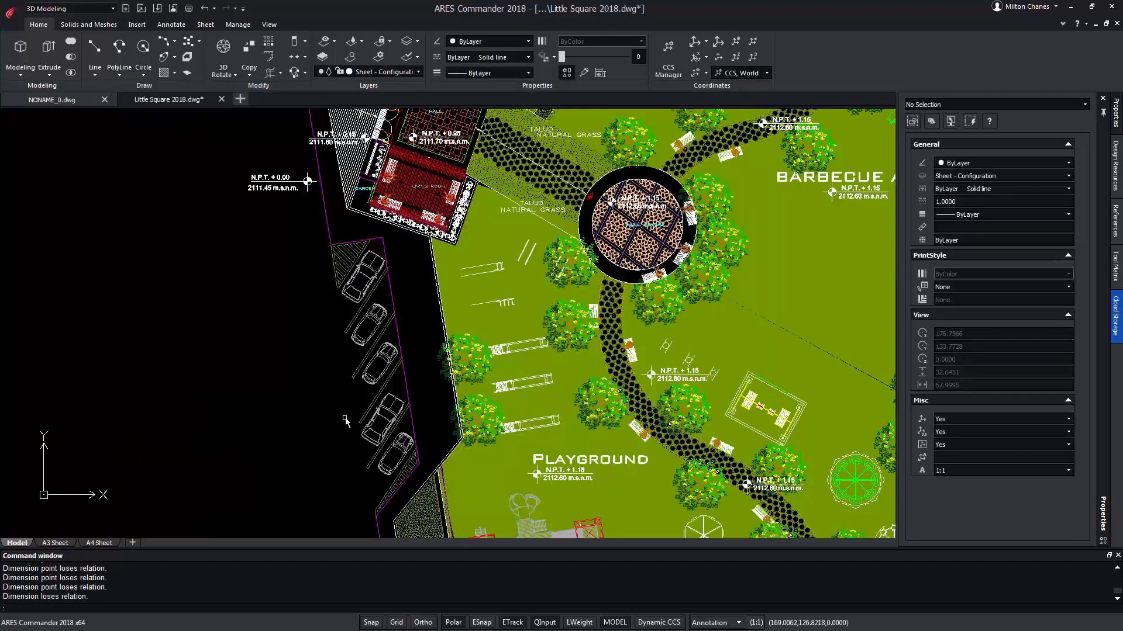
# Window-select the N.P.T. + 0.00 label and nudge it two units left, one down, one right
pyautogui.click(214, 157)
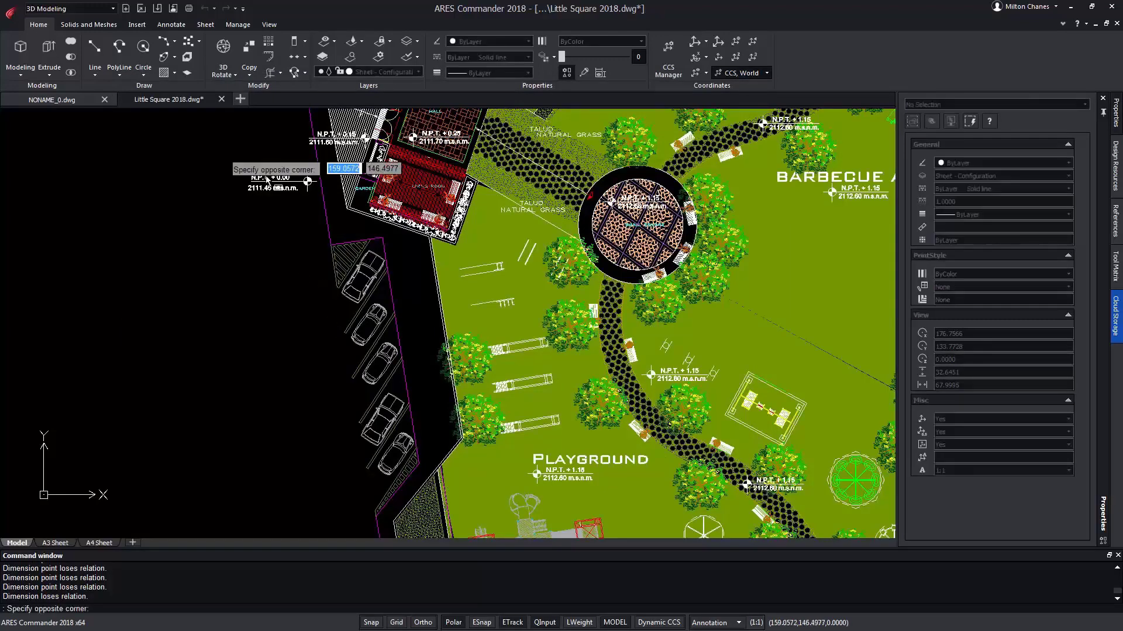
pyautogui.click(310, 202)
pyautogui.press('Left')
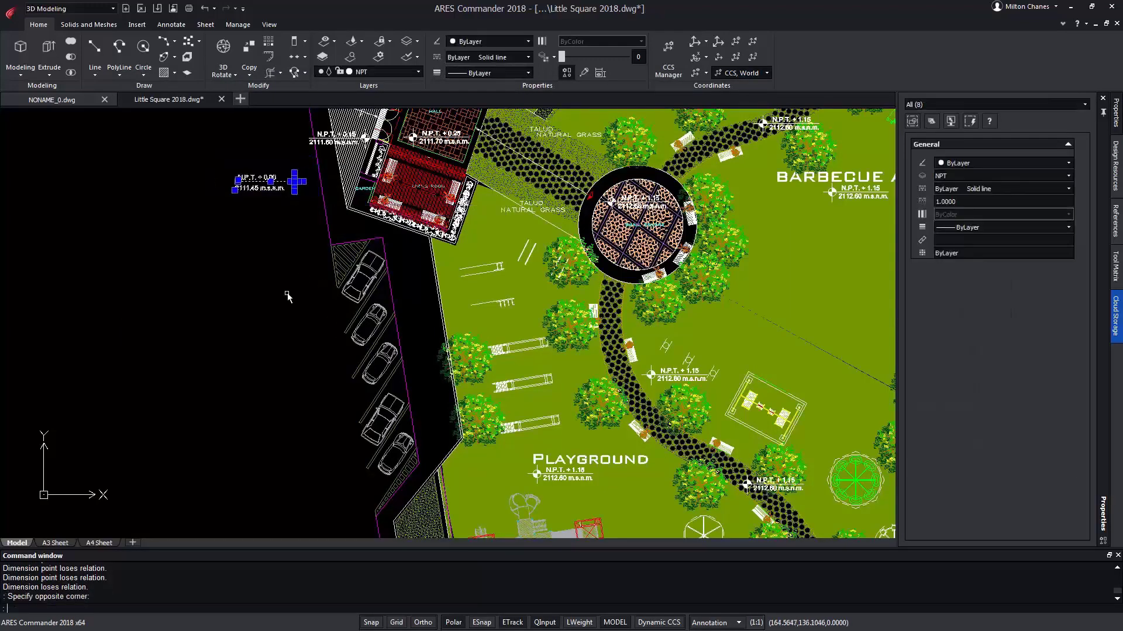
pyautogui.press('Left')
pyautogui.press('Down')
pyautogui.press('Down')
pyautogui.press('Right')
pyautogui.press('Right')
pyautogui.press('Right')
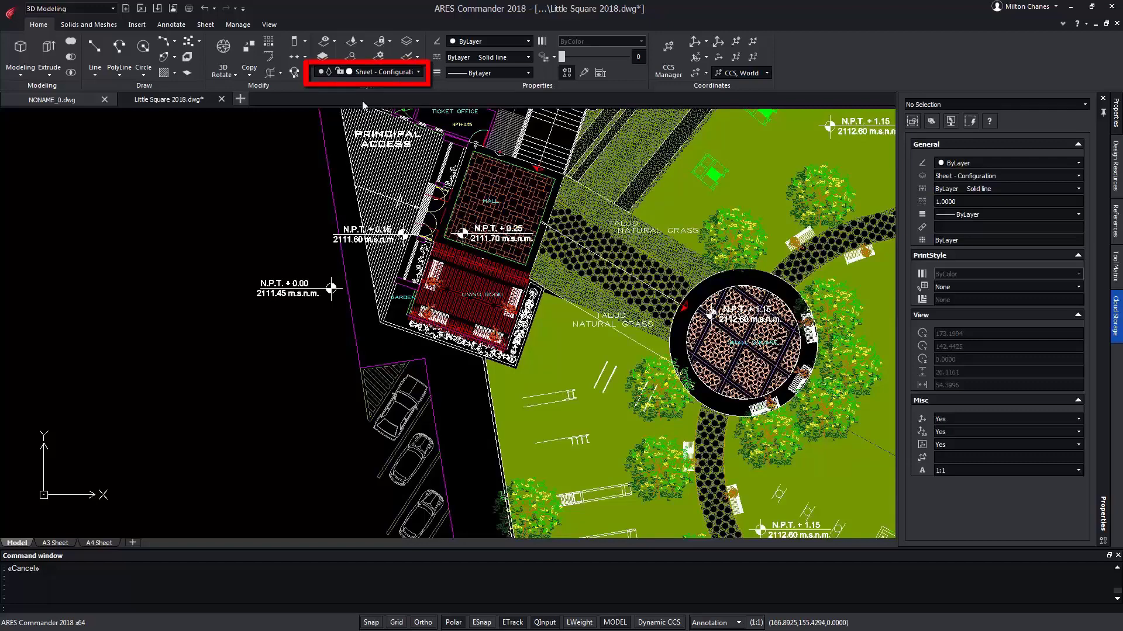
pyautogui.click(305, 290)
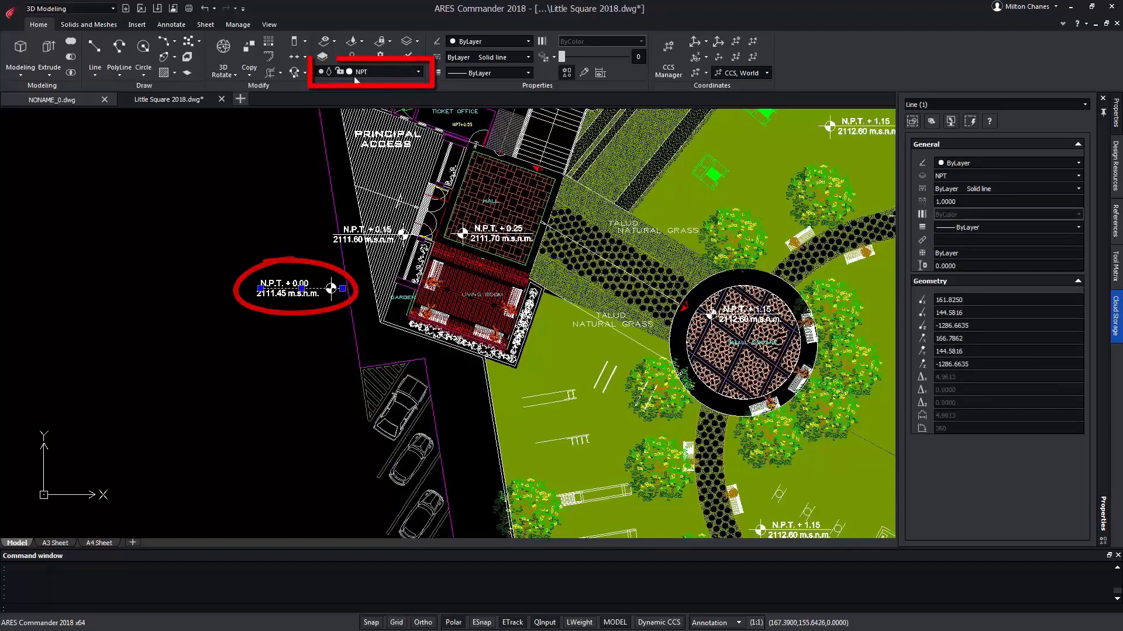
pyautogui.press('Escape')
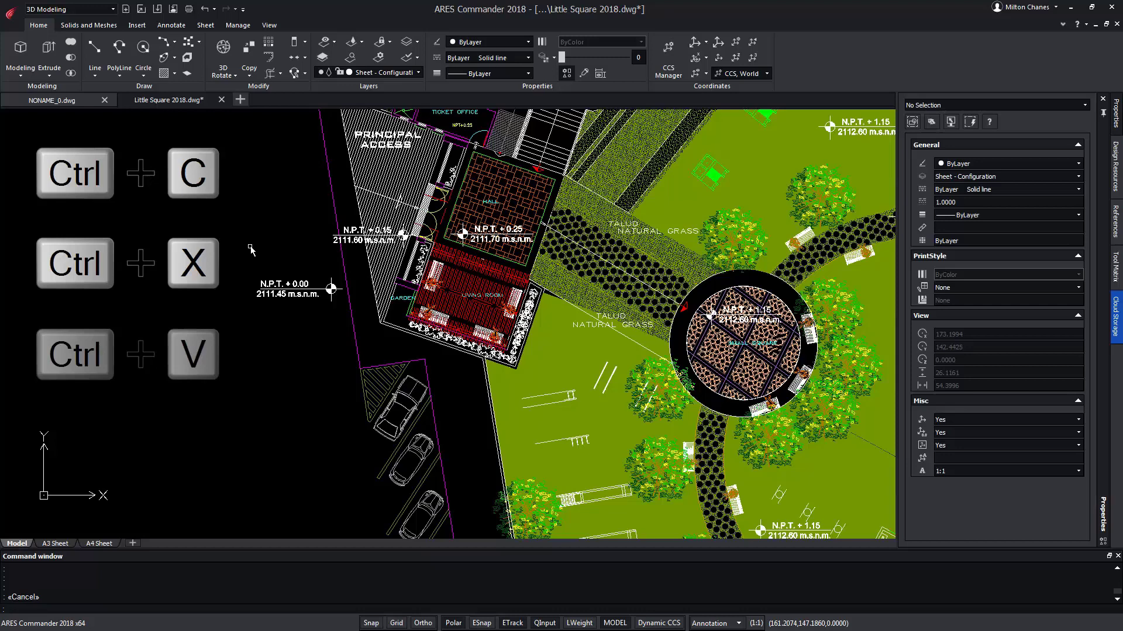
# Copy the N.P.T. + 0.00 label to the clipboard
pyautogui.hotkey('ctrl', 'c')
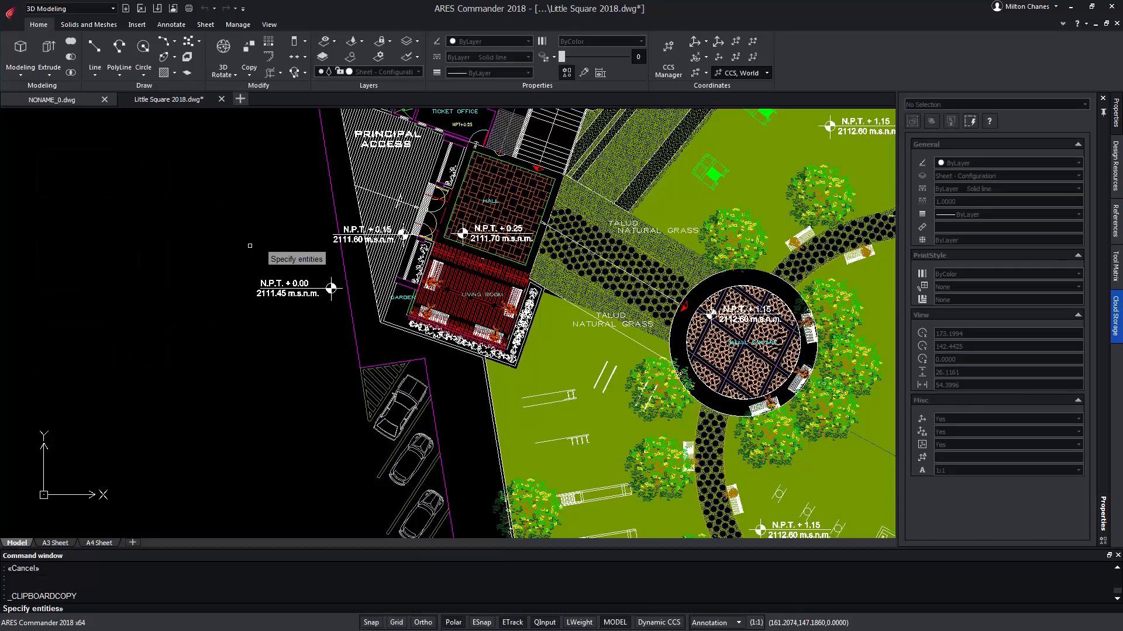
pyautogui.click(235, 265)
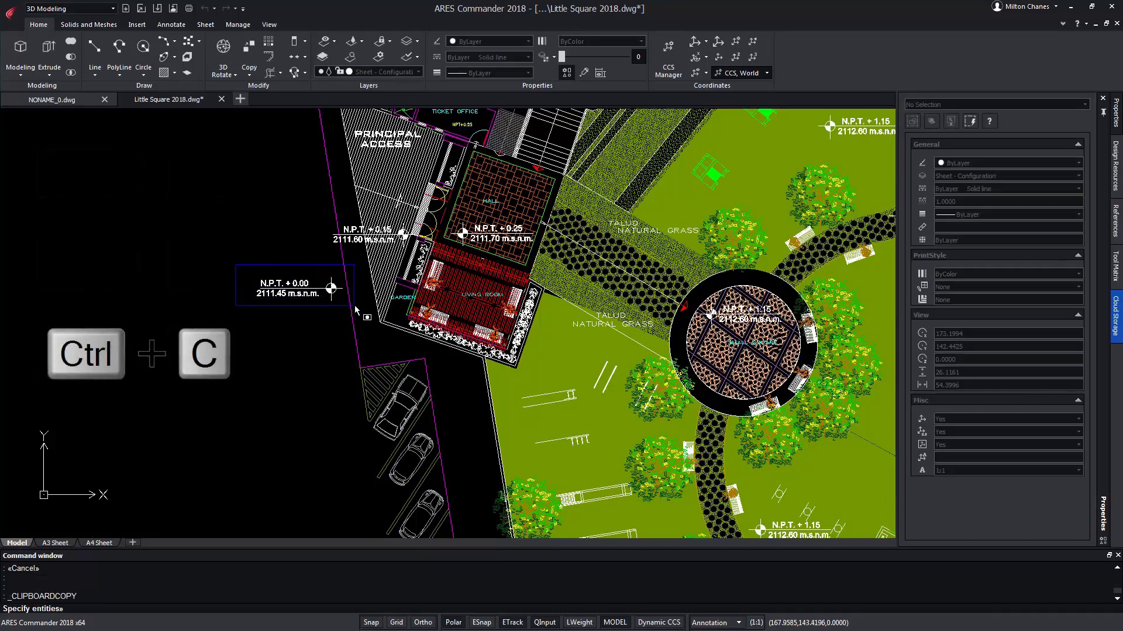
pyautogui.click(352, 308)
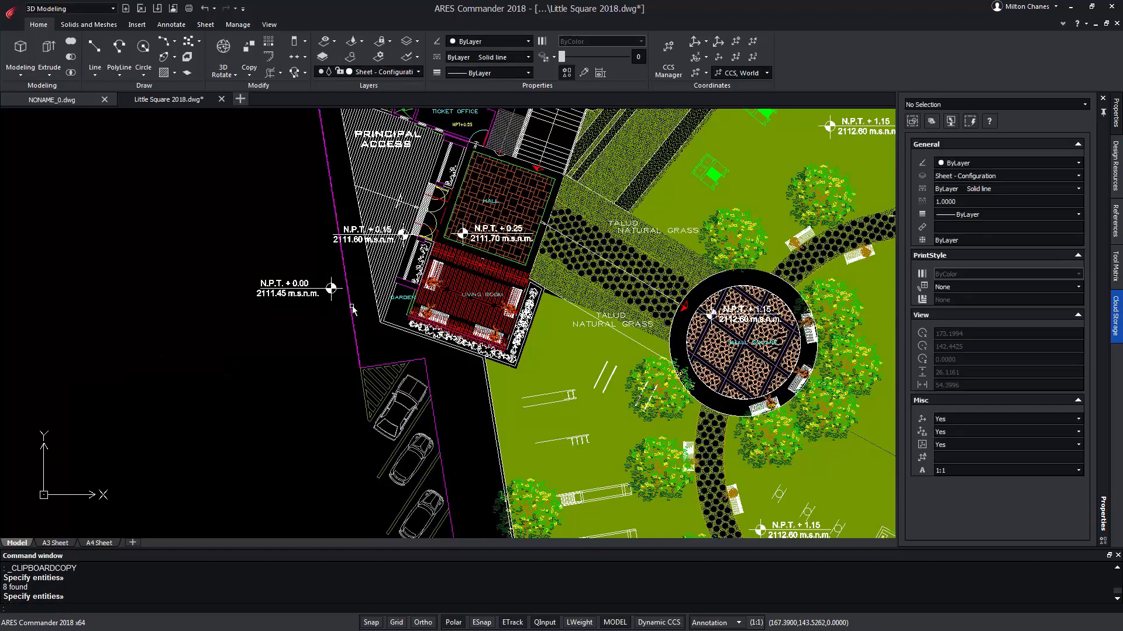
# Paste the label onto the active layer, below and left of the original
pyautogui.hotkey('ctrl', 'v')
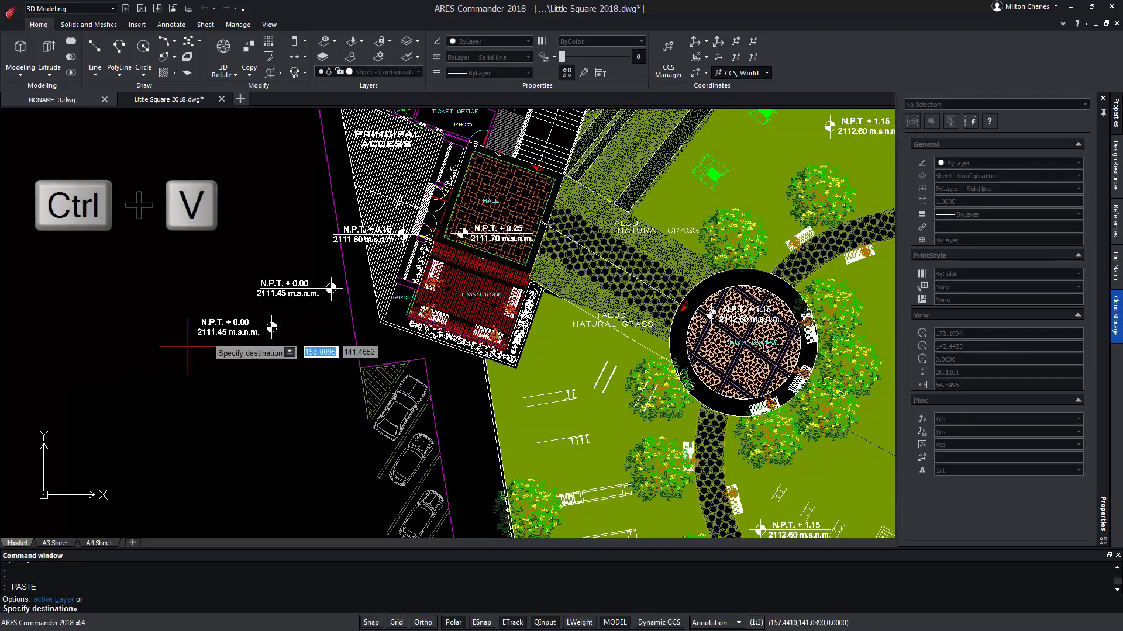
pyautogui.press('Down')
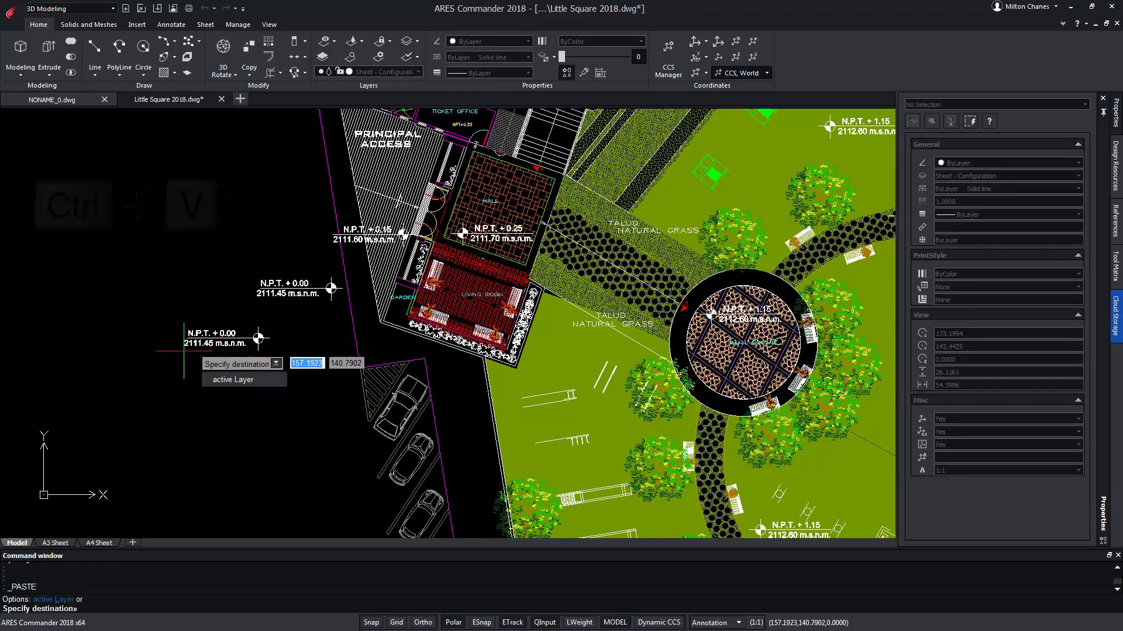
pyautogui.click(262, 380)
pyautogui.click(165, 378)
pyautogui.click(186, 378)
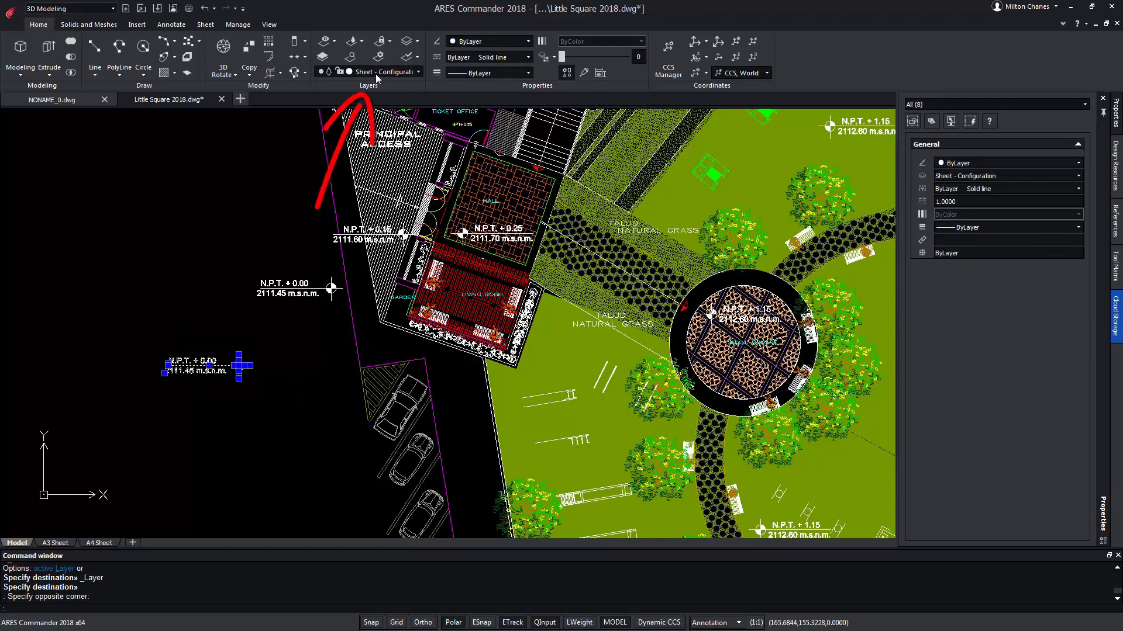
pyautogui.press('Escape')
pyautogui.press('Escape')
pyautogui.press('Escape')
pyautogui.press('Escape')
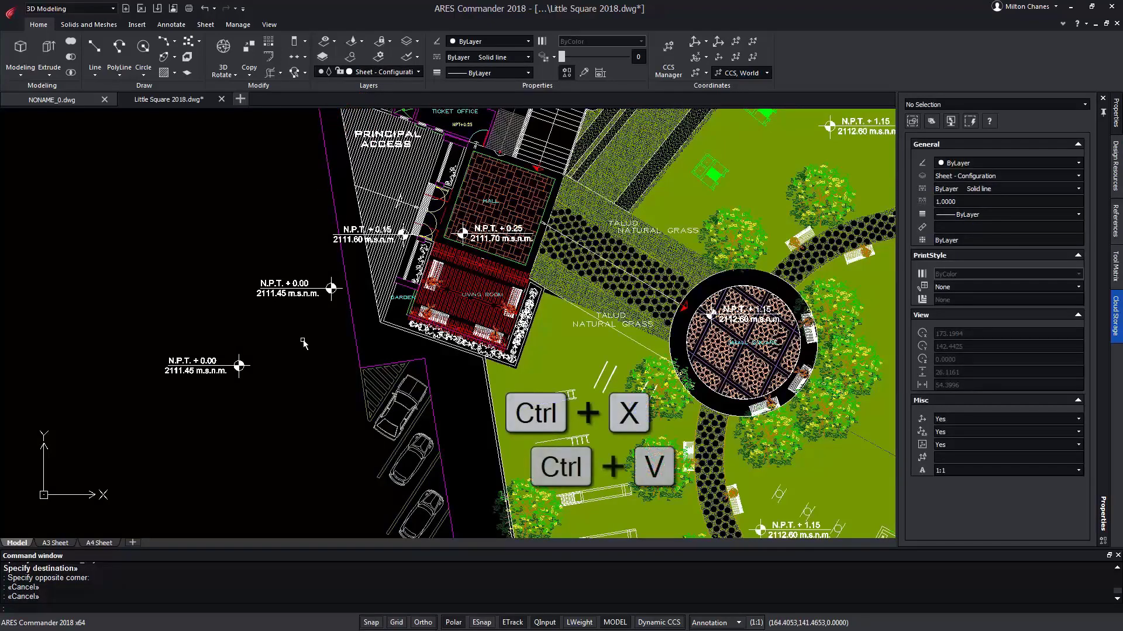
# Paste another label copy onto the active layer above-left of the original and check its layer
pyautogui.hotkey('ctrl', 'v')
pyautogui.press('Down')
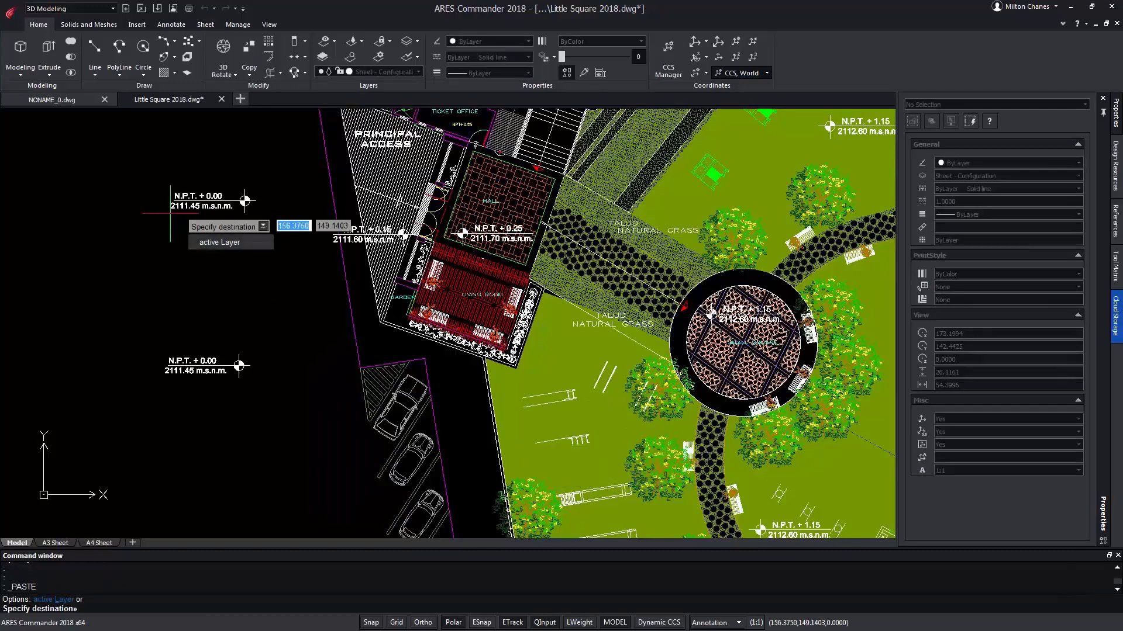
pyautogui.click(237, 243)
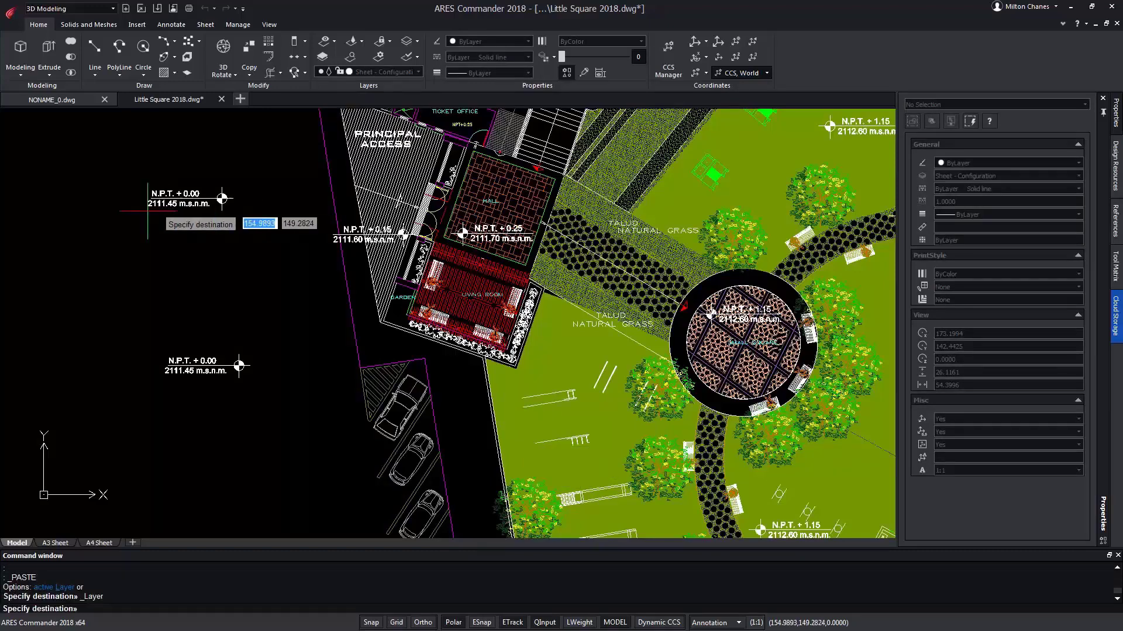
pyautogui.click(148, 211)
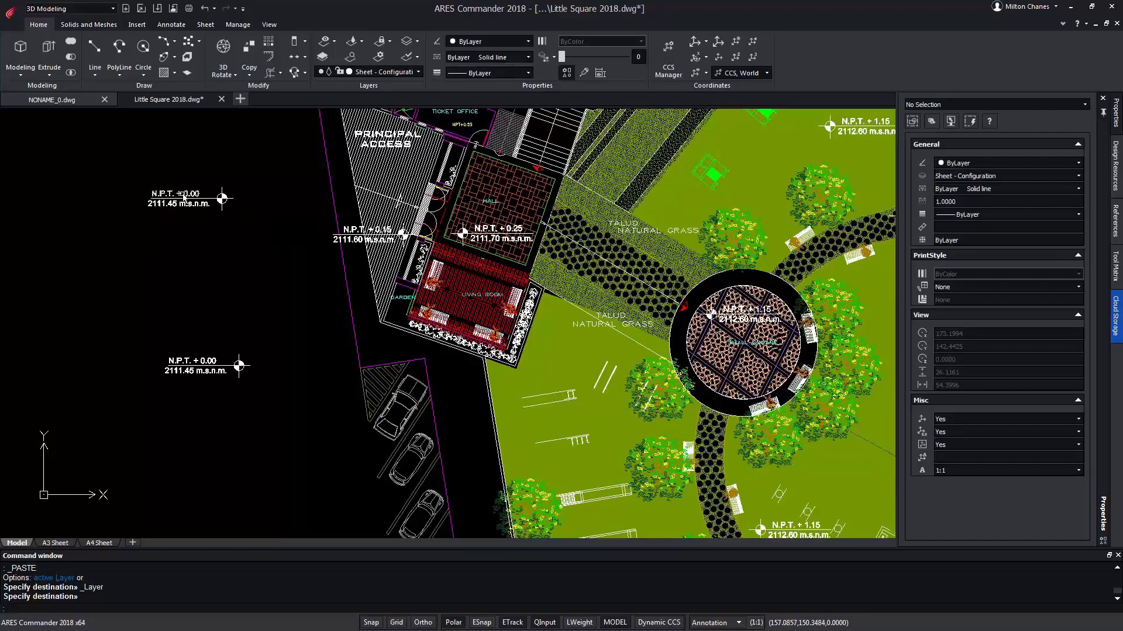
pyautogui.click(184, 195)
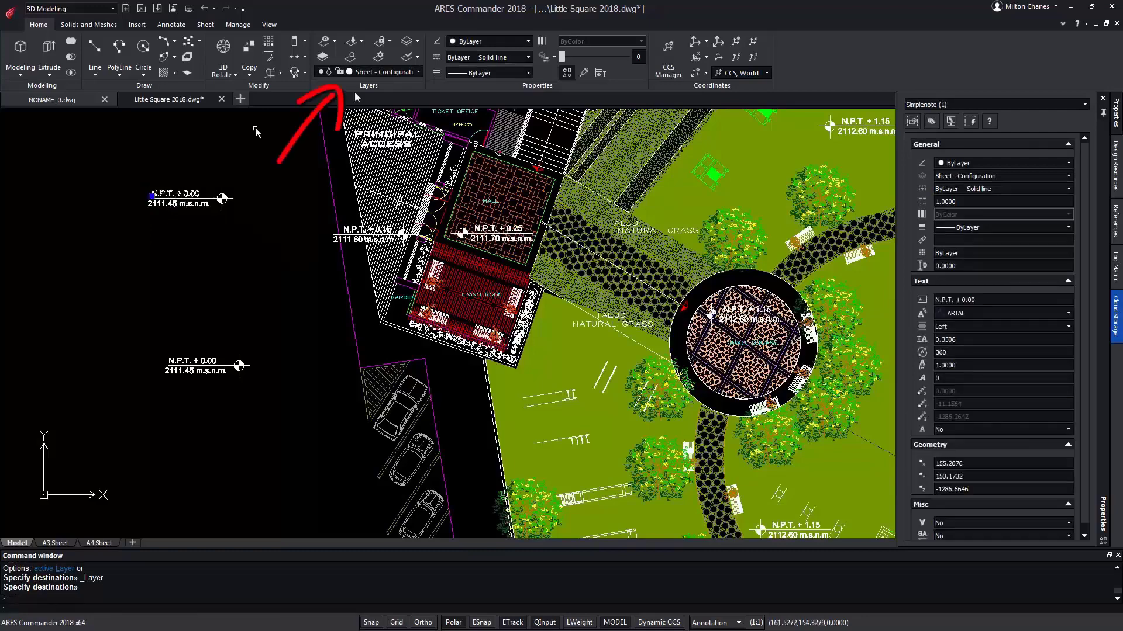
pyautogui.press('Escape')
pyautogui.press('Escape')
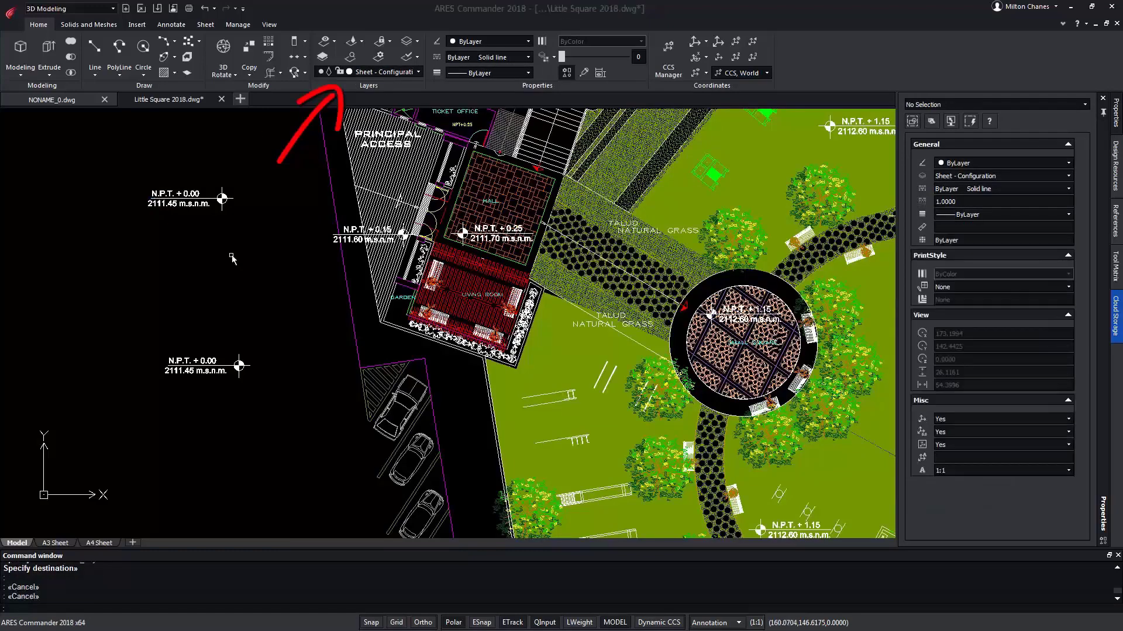
# Paste the level label to the active layer from the right-click menu, left of the buildings
pyautogui.rightClick(225, 281)
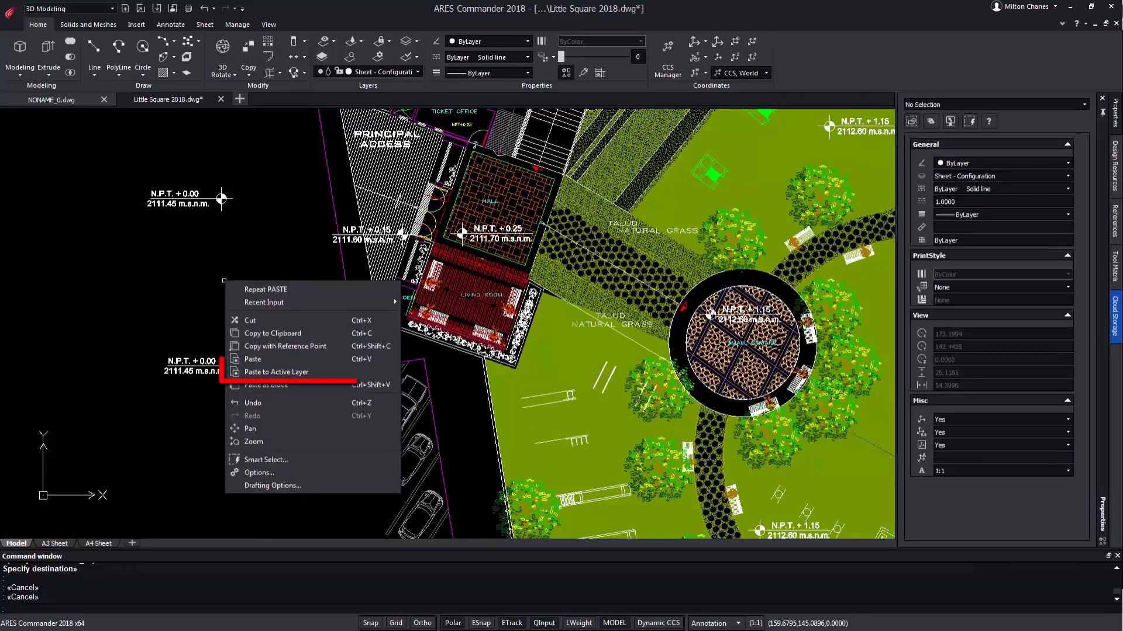
pyautogui.click(275, 372)
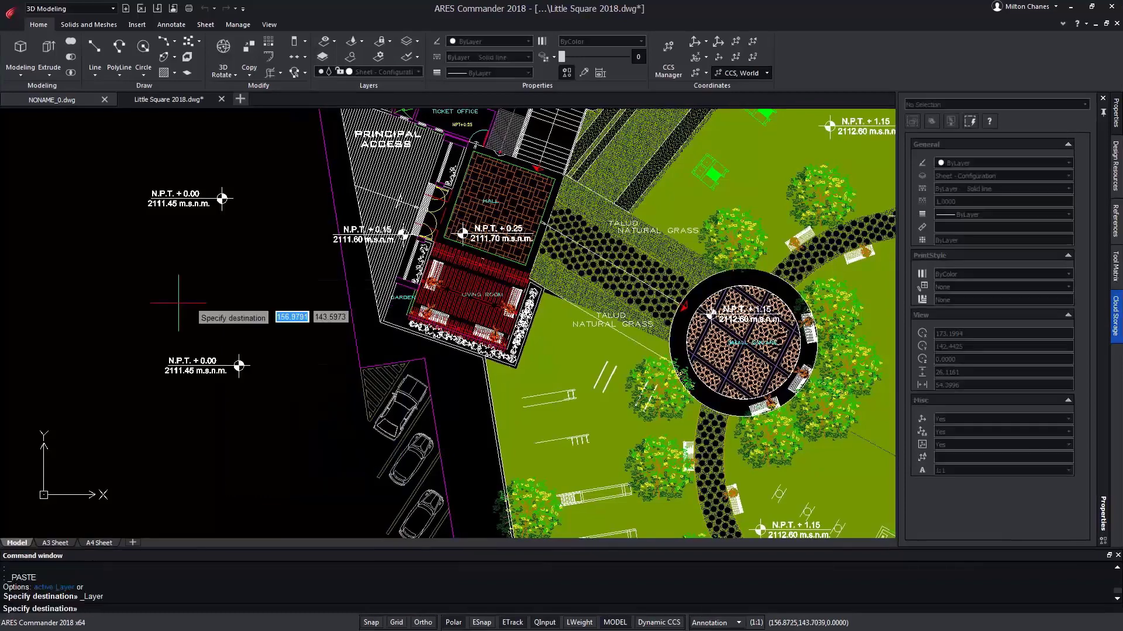
pyautogui.click(176, 304)
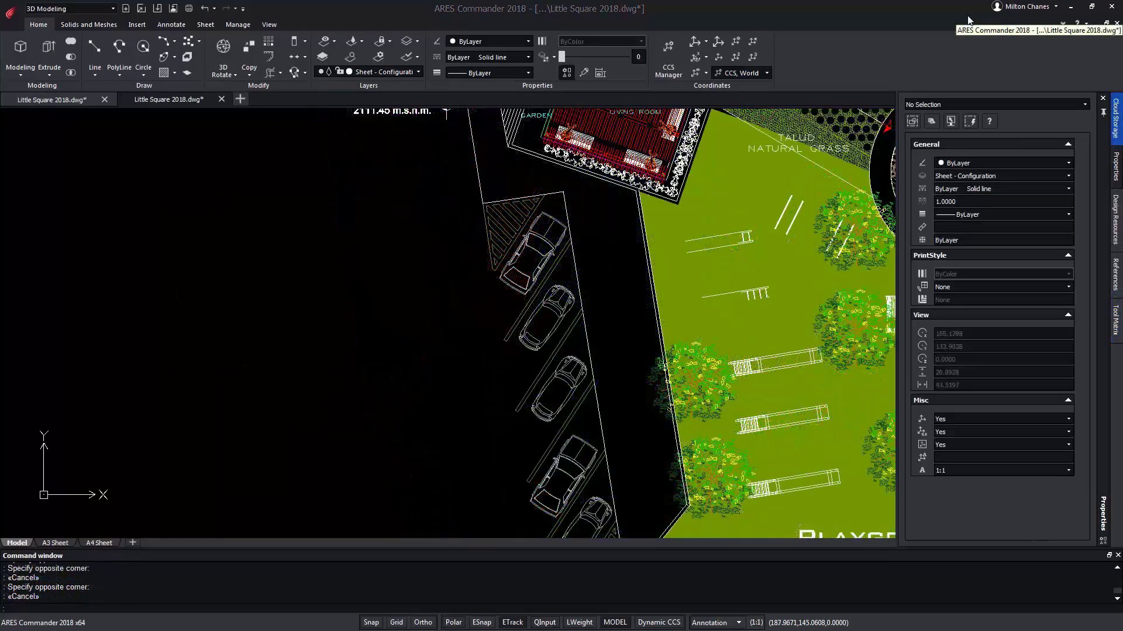
# Copy the hatched corner and parked cars, assigning the copy to the active layer
pyautogui.click(250, 52)
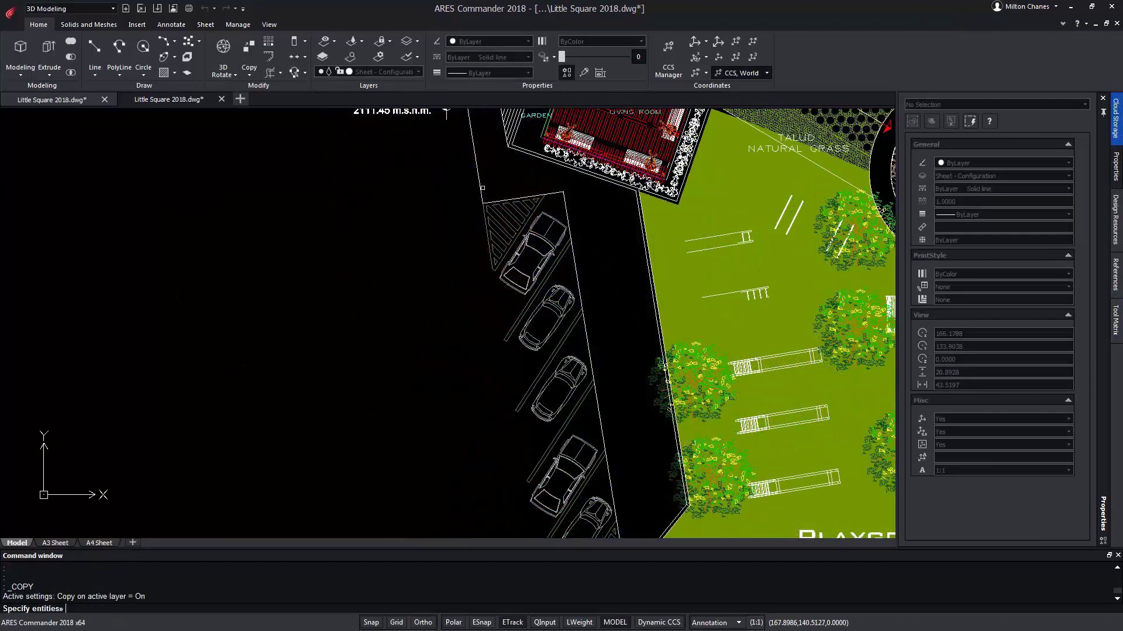
pyautogui.click(588, 188)
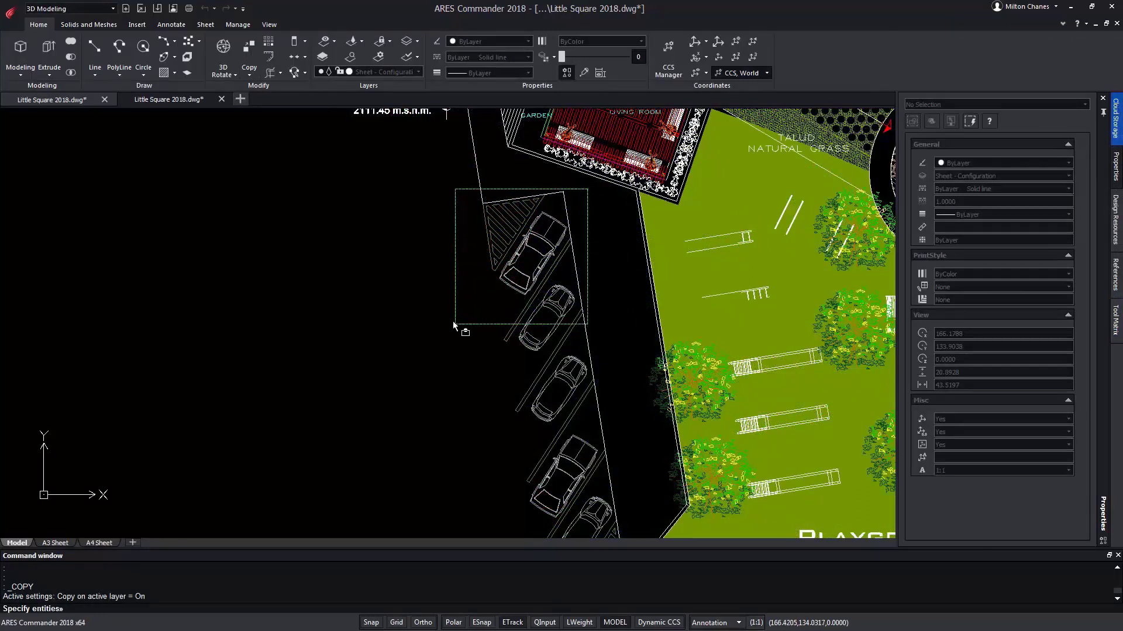
pyautogui.click(444, 304)
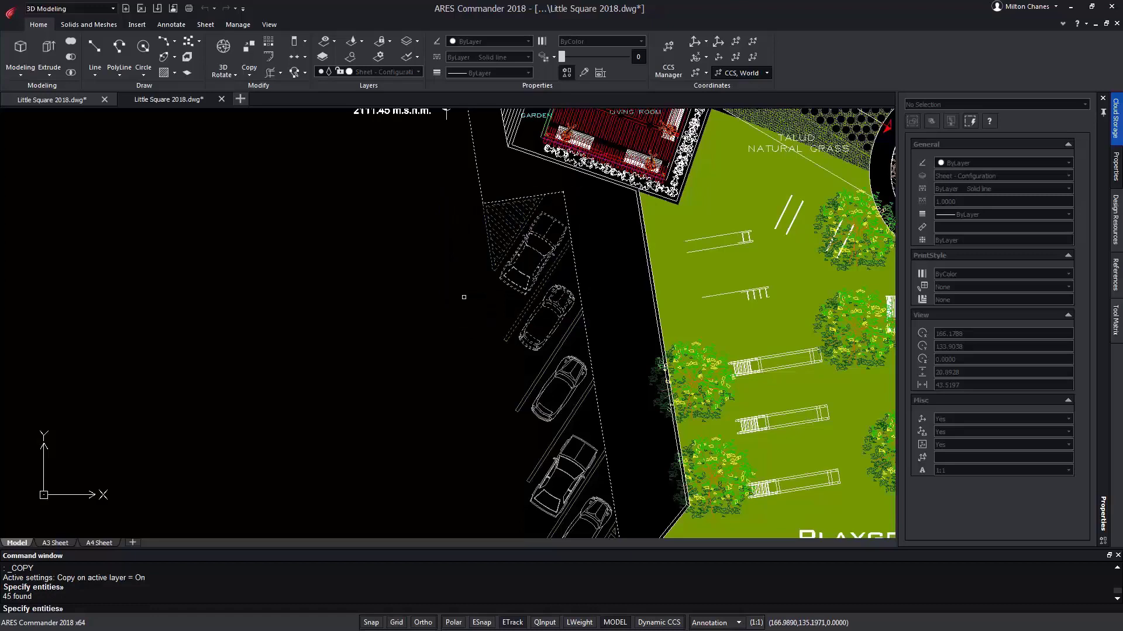
pyautogui.press('Return')
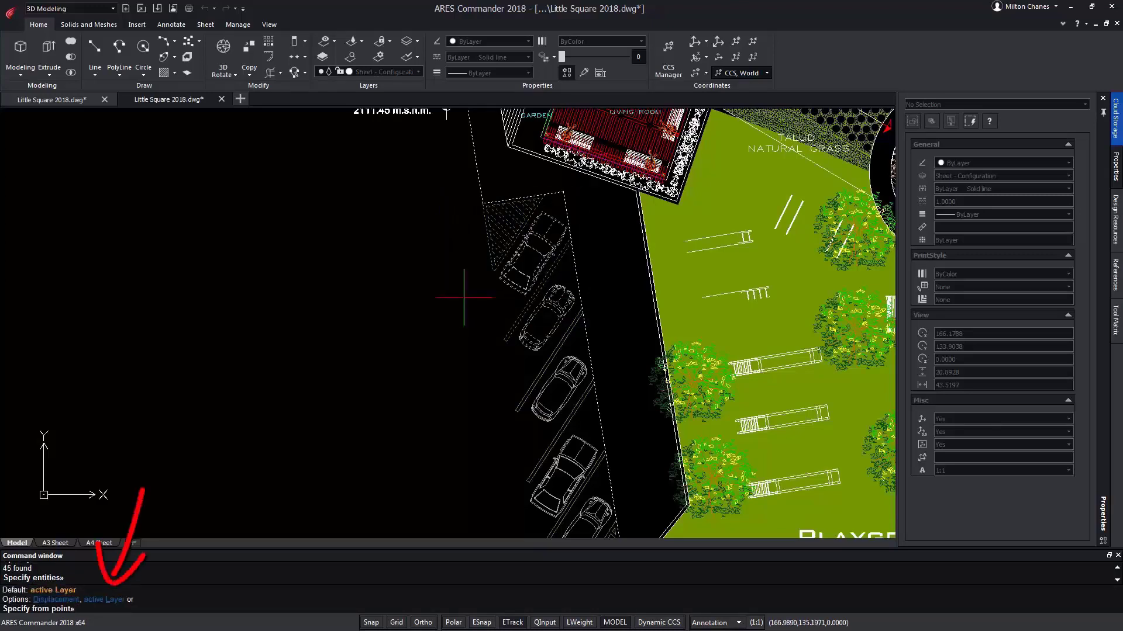
pyautogui.write('l')
pyautogui.press('Return')
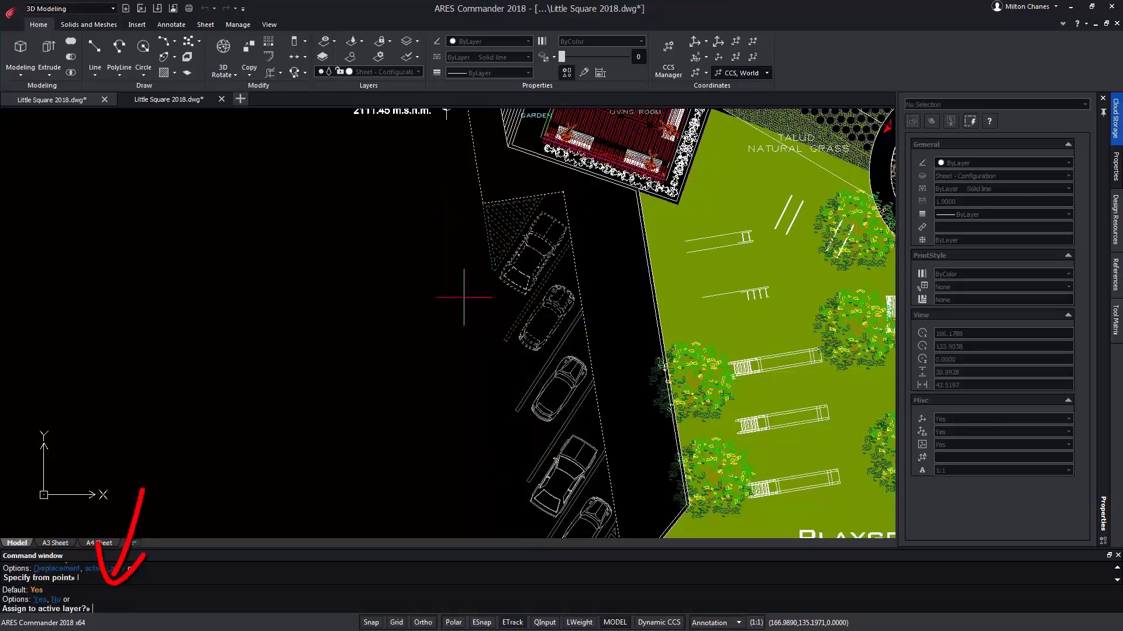
pyautogui.write('y')
pyautogui.press('Return')
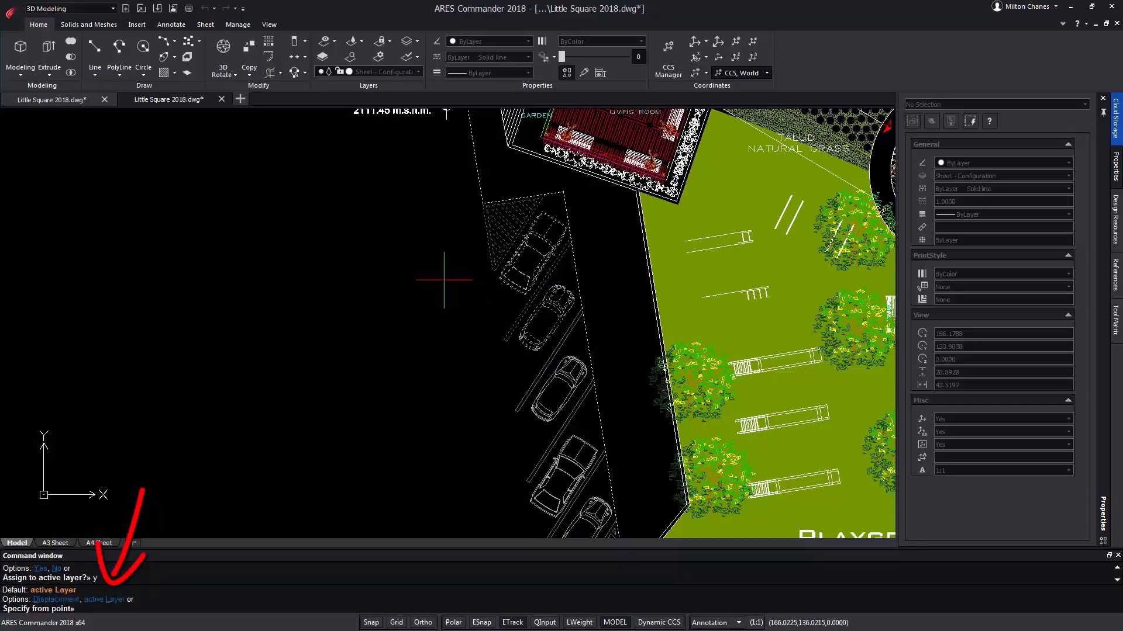
# Place the parking copy in the left parking strip, then select it to check it
pyautogui.click(454, 254)
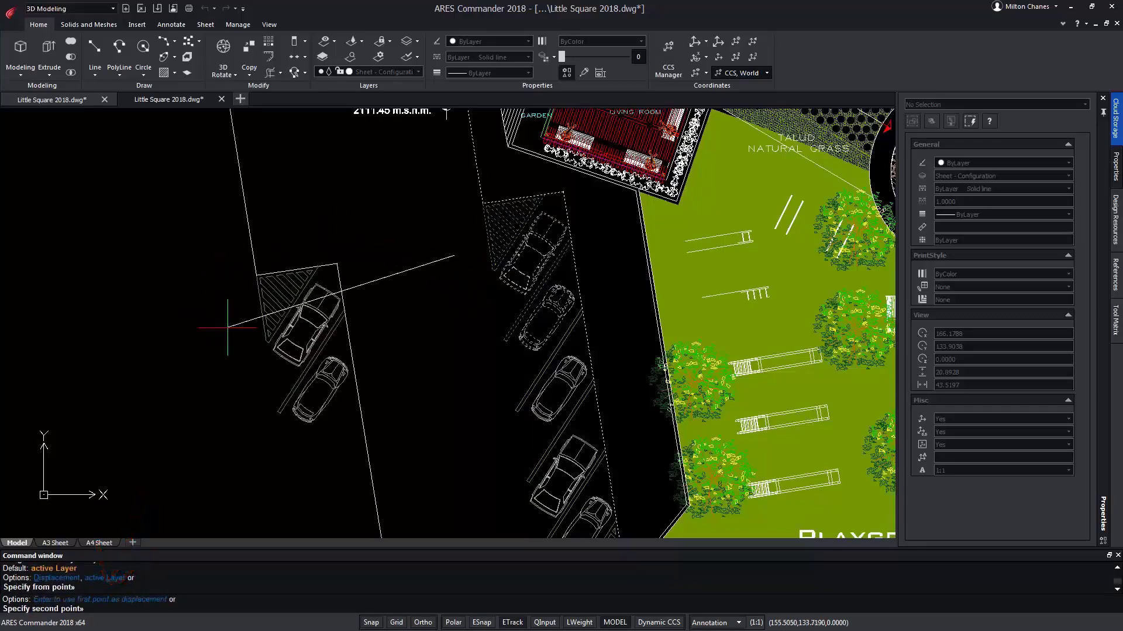
pyautogui.click(227, 327)
pyautogui.press('Return')
pyautogui.click(387, 238)
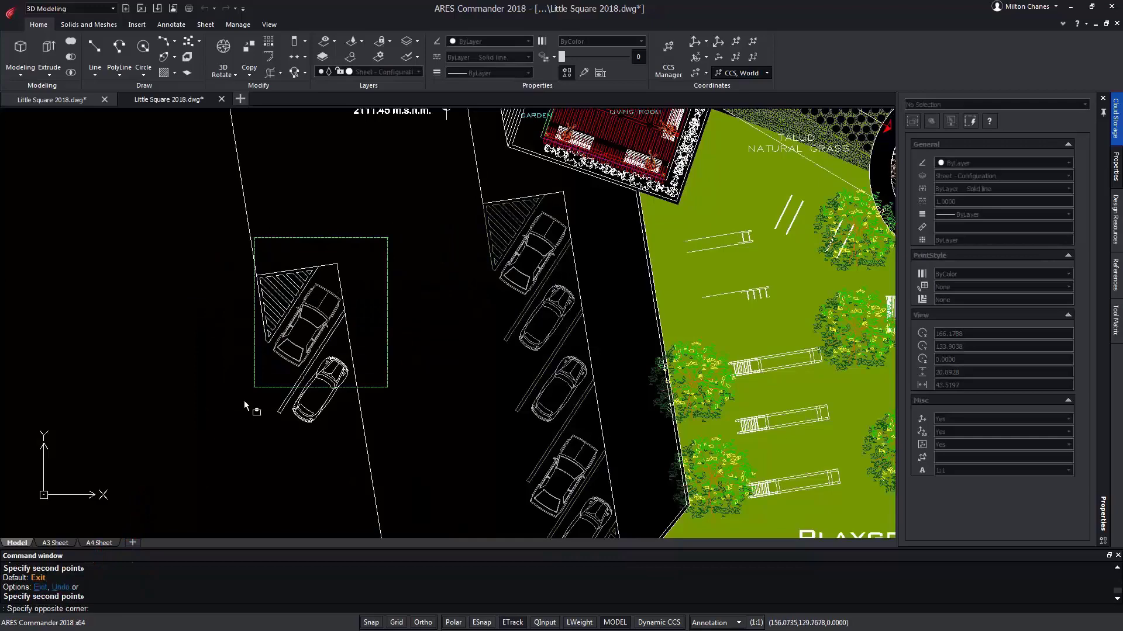
pyautogui.click(213, 444)
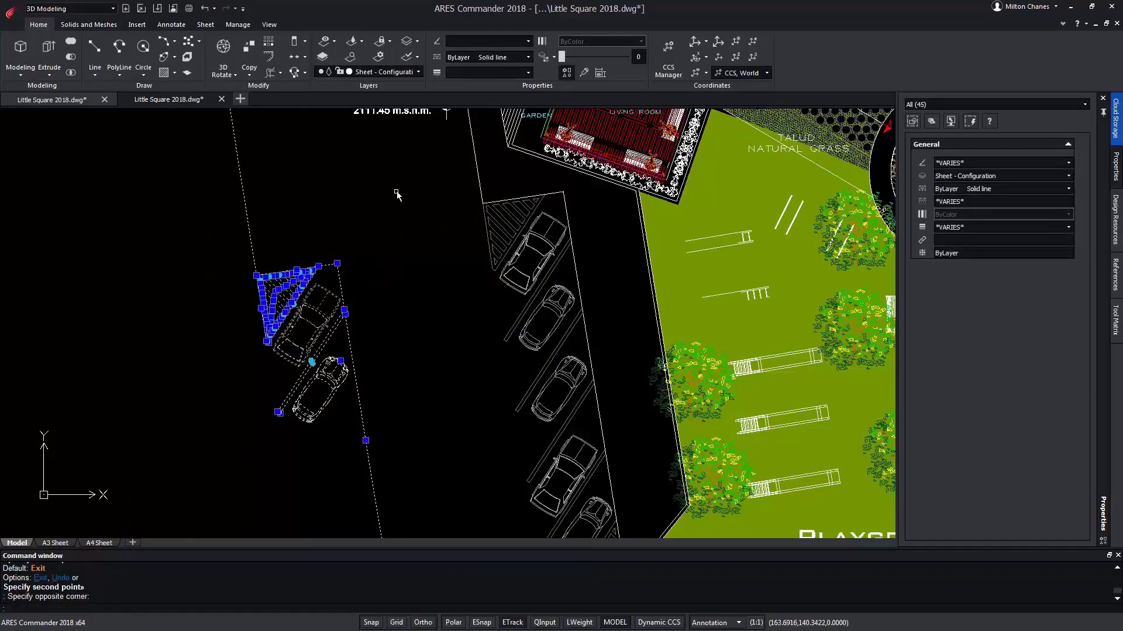
pyautogui.press('Escape')
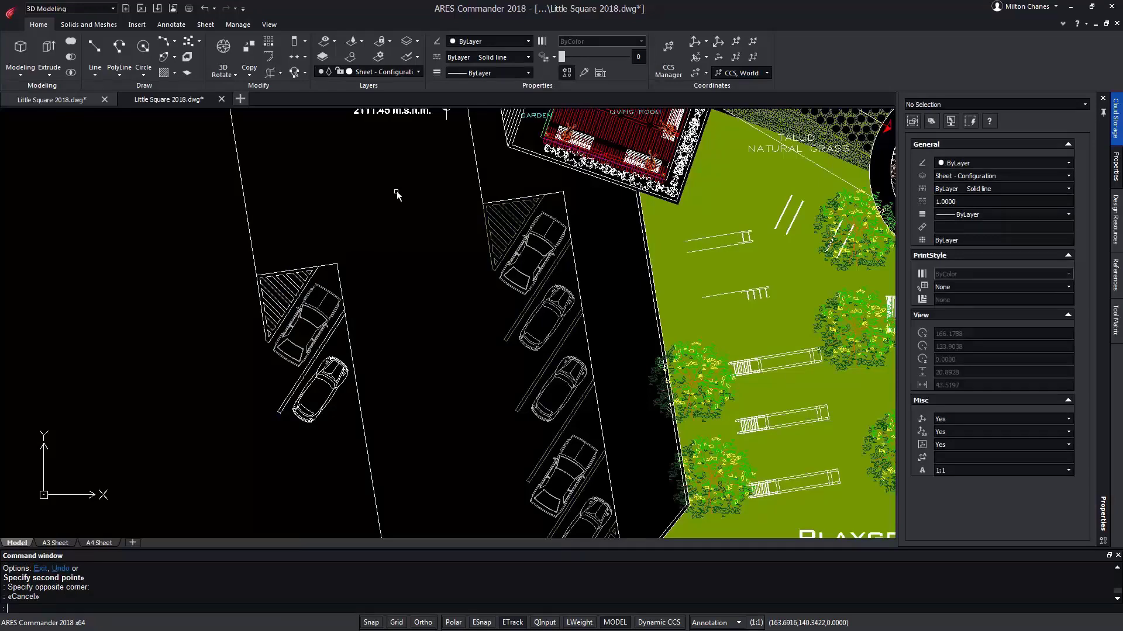
# Zoom out to the whole triangular site and preview the radial mouse gesture ring
pyautogui.moveTo(397, 194); pyautogui.dragTo(456, 204, button='right')
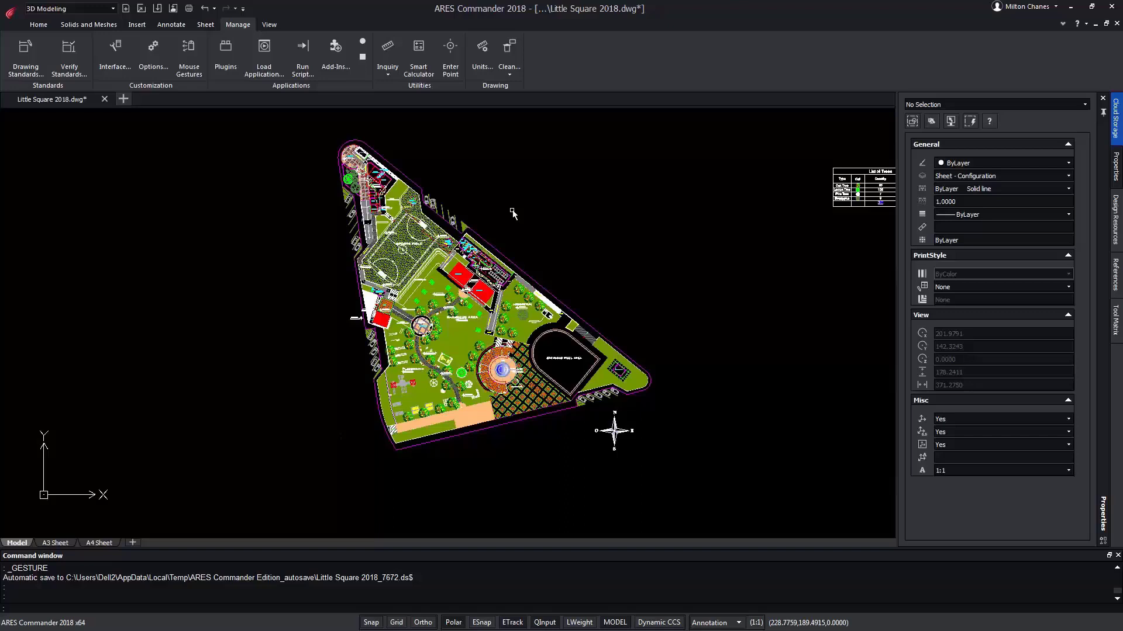
pyautogui.moveTo(511, 219); pyautogui.dragTo(513, 234, button='right')
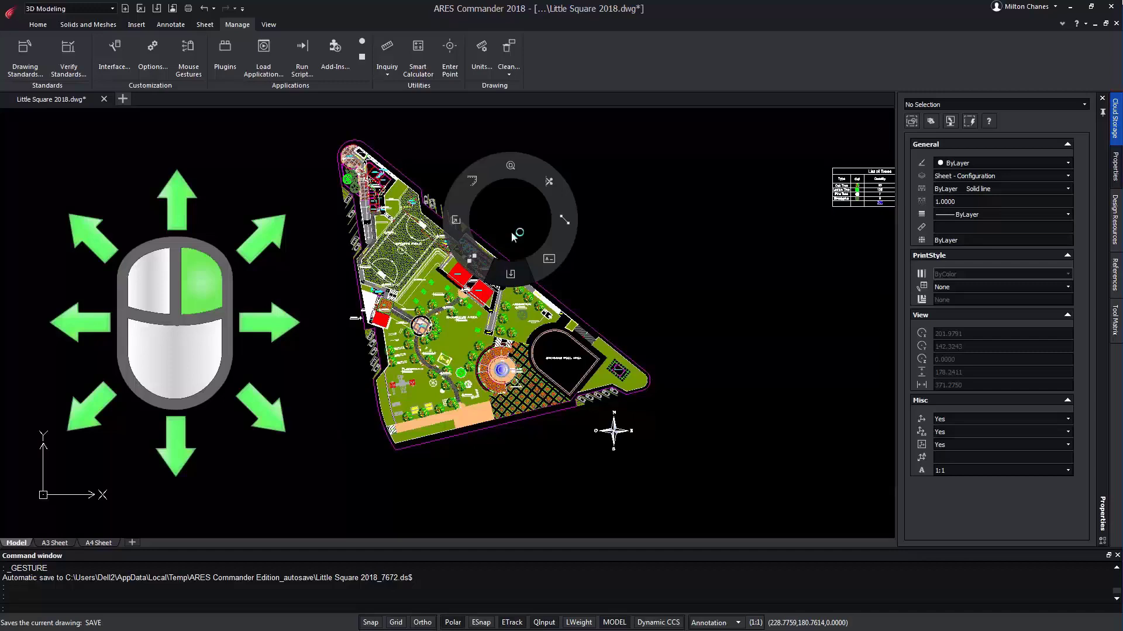
pyautogui.moveTo(512, 237); pyautogui.dragTo(520, 169, button='right')
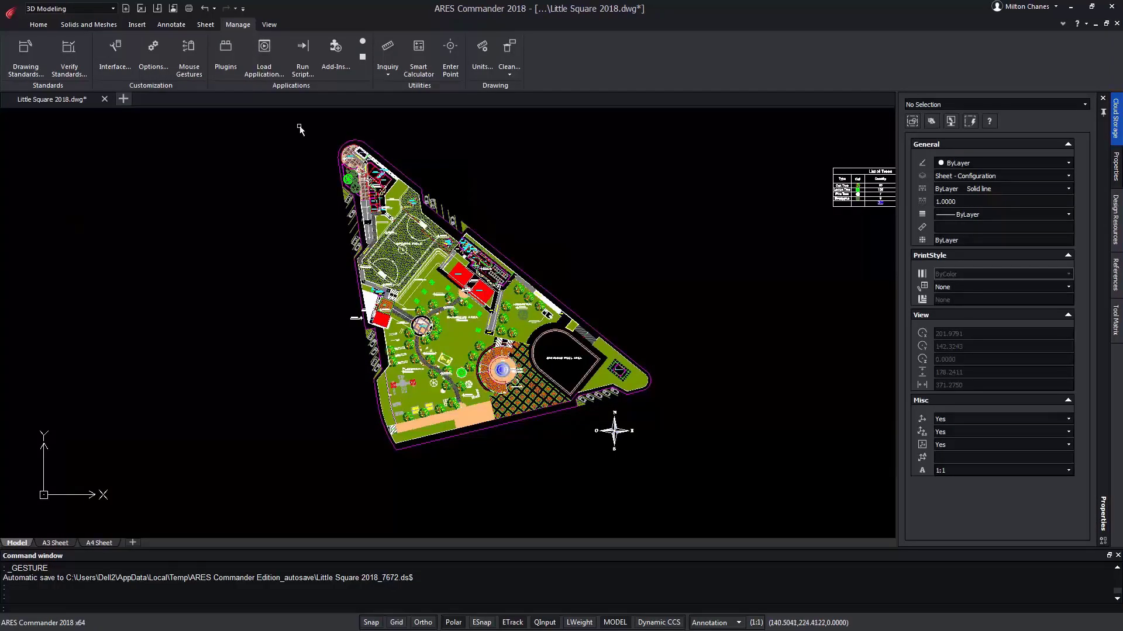
# Open Mouse Gestures settings and browse the commands' existing gesture assignments
pyautogui.click(195, 54)
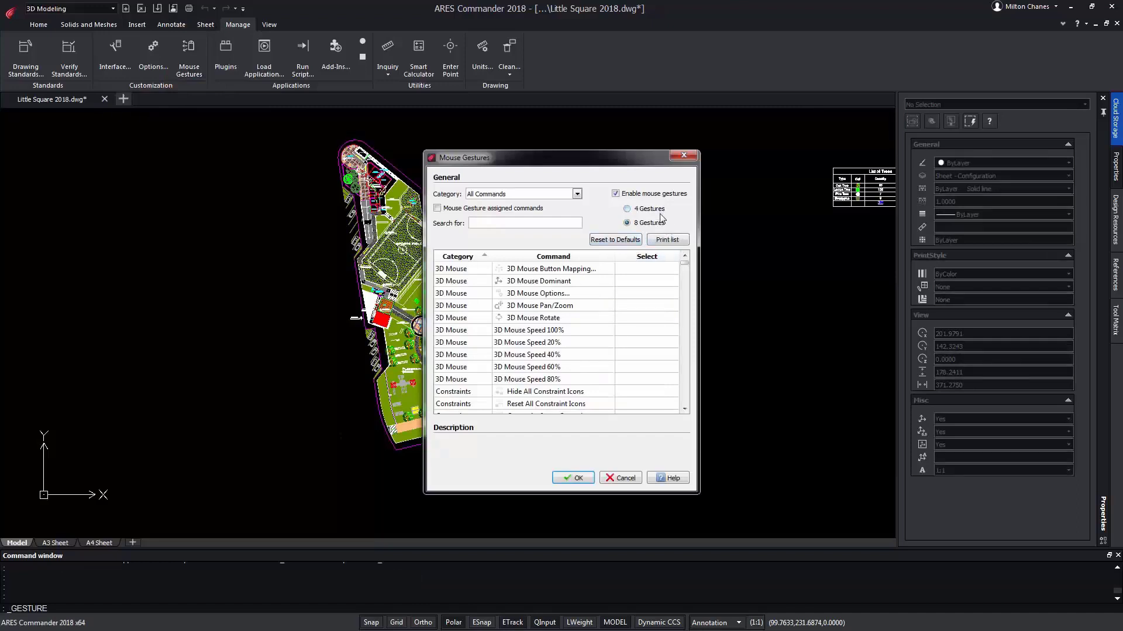
pyautogui.click(569, 354)
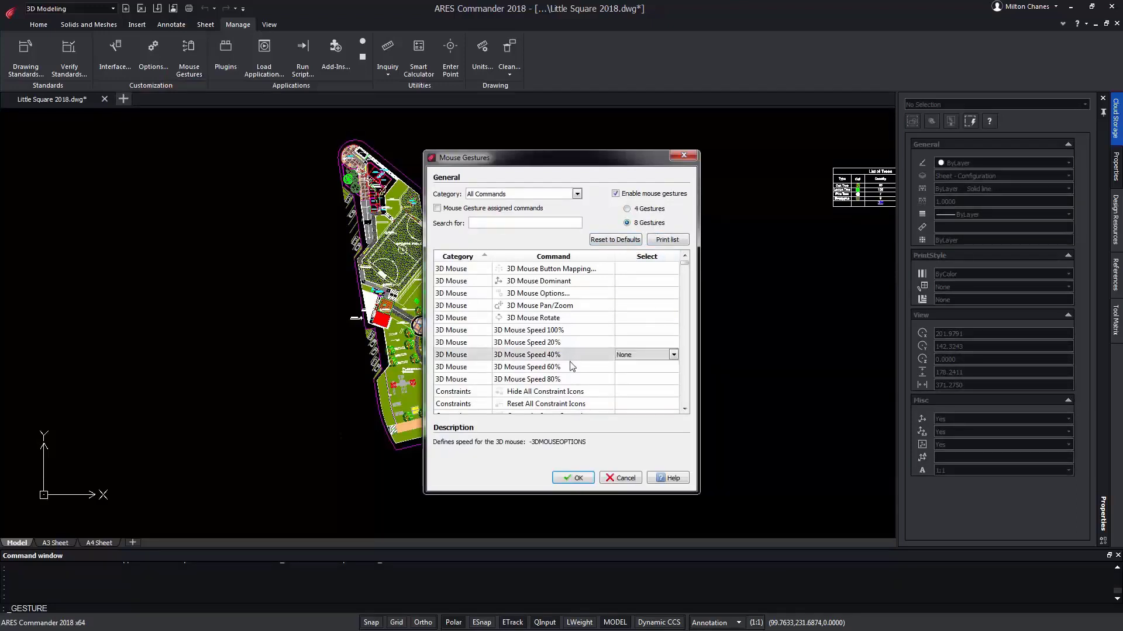
pyautogui.scroll(-3, 572, 365)
pyautogui.scroll(-3, 571, 368)
pyautogui.scroll(-2, 571, 368)
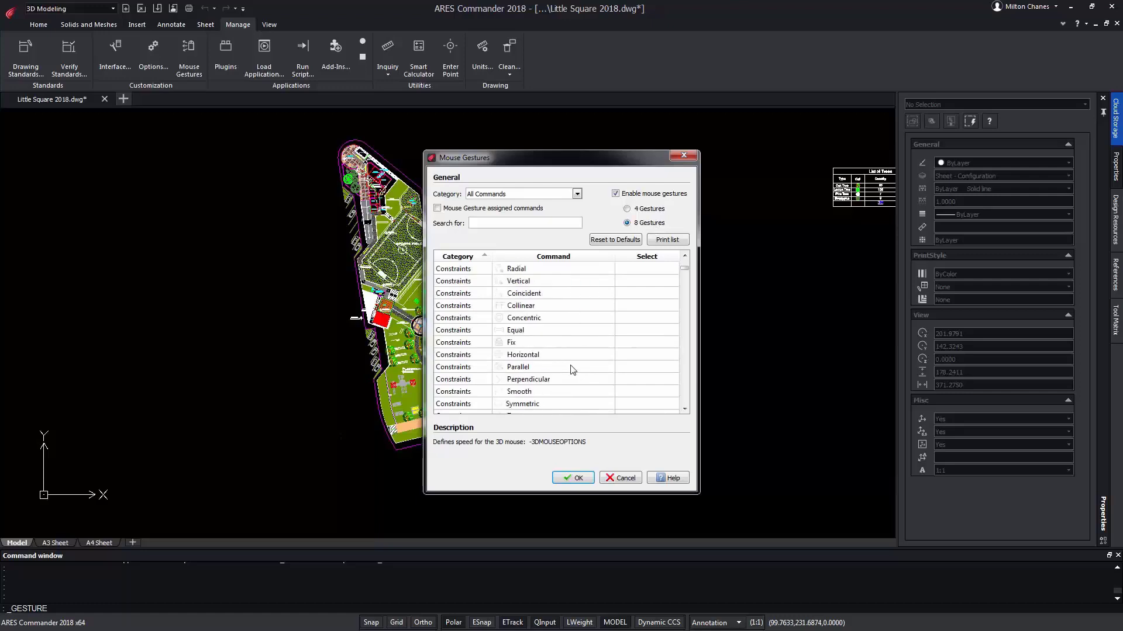
pyautogui.scroll(-1, 571, 368)
pyautogui.scroll(10, 571, 351)
# Filter to the Draw category and give Rectangle the left-arrow gesture
pyautogui.click(558, 195)
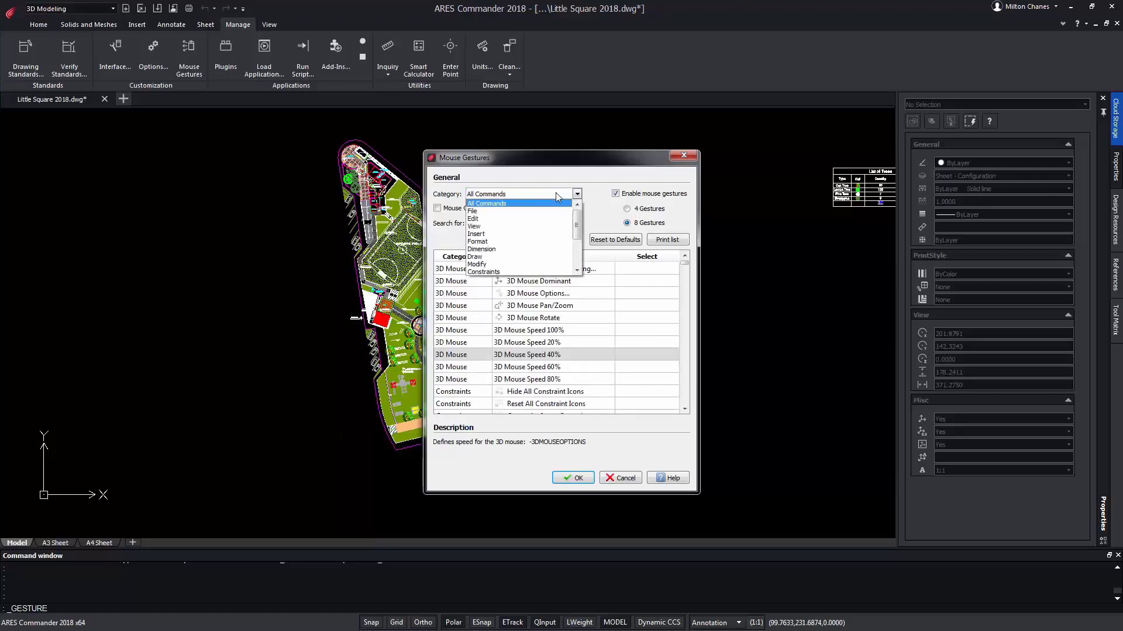
pyautogui.click(506, 257)
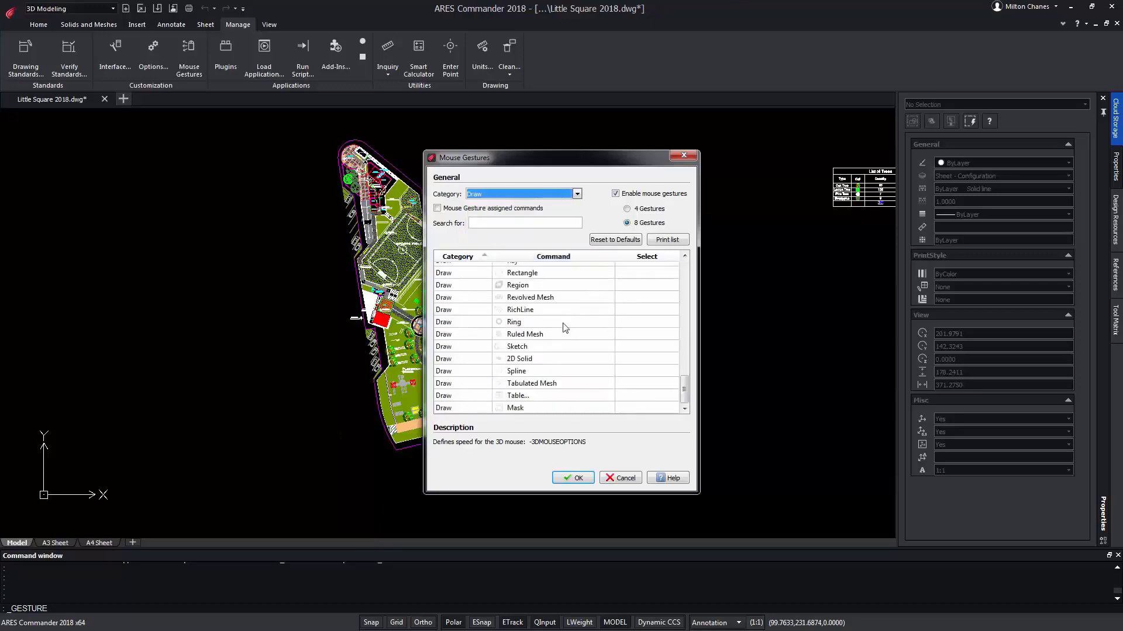
pyautogui.click(636, 276)
pyautogui.click(674, 273)
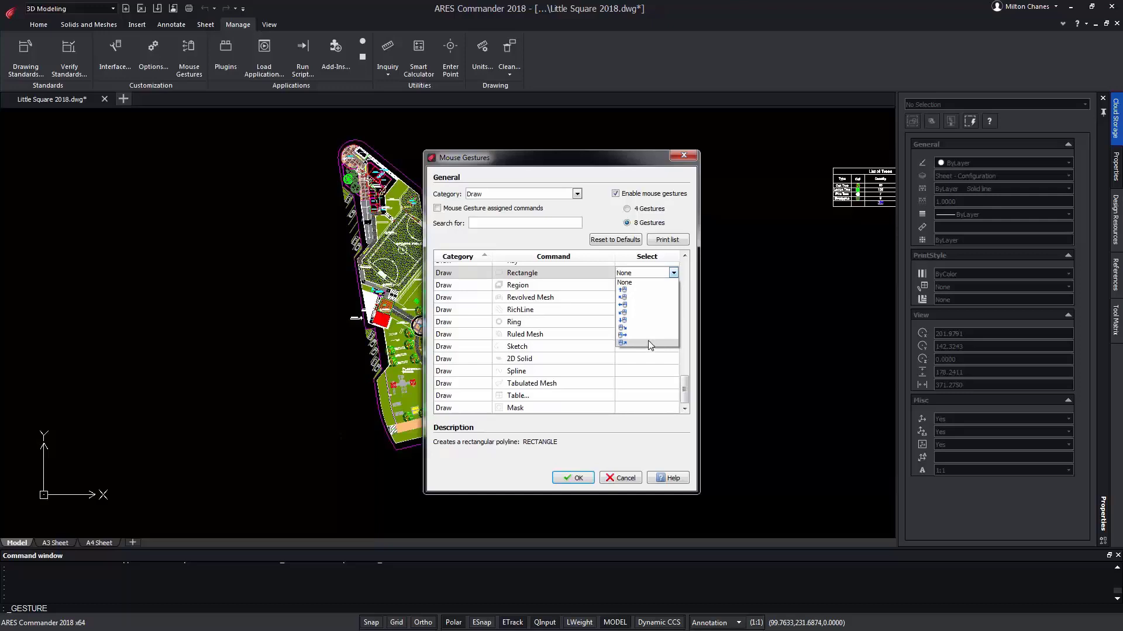
pyautogui.click(653, 304)
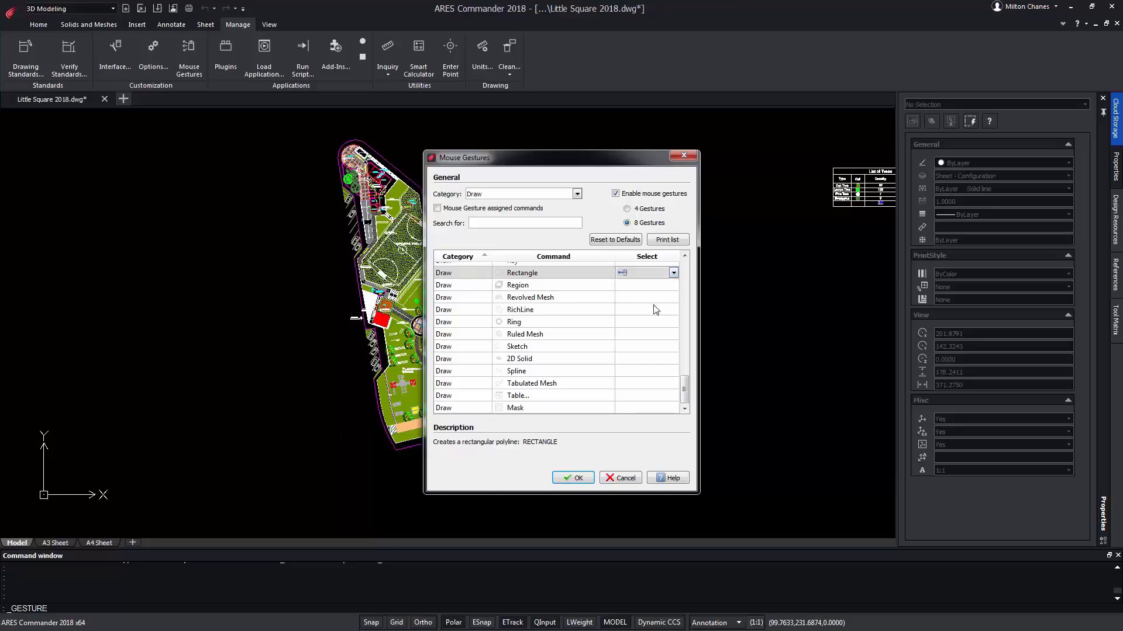
pyautogui.click(577, 478)
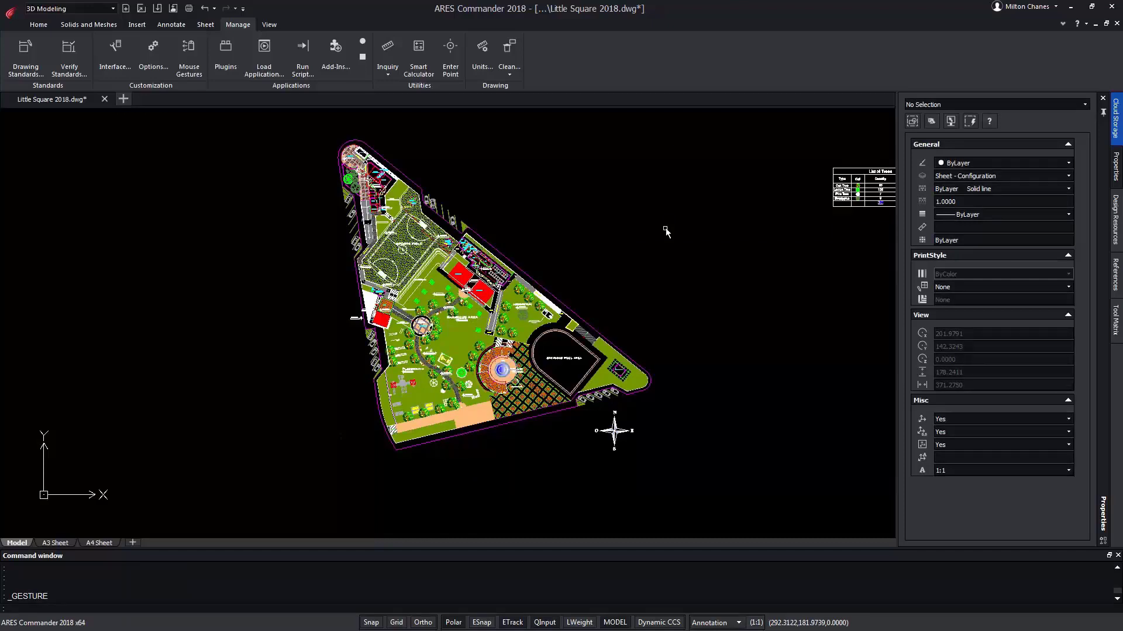
# Draw a rectangle right of the site plan via the left gesture, then open Help
pyautogui.moveTo(665, 229); pyautogui.dragTo(616, 226, button='right')
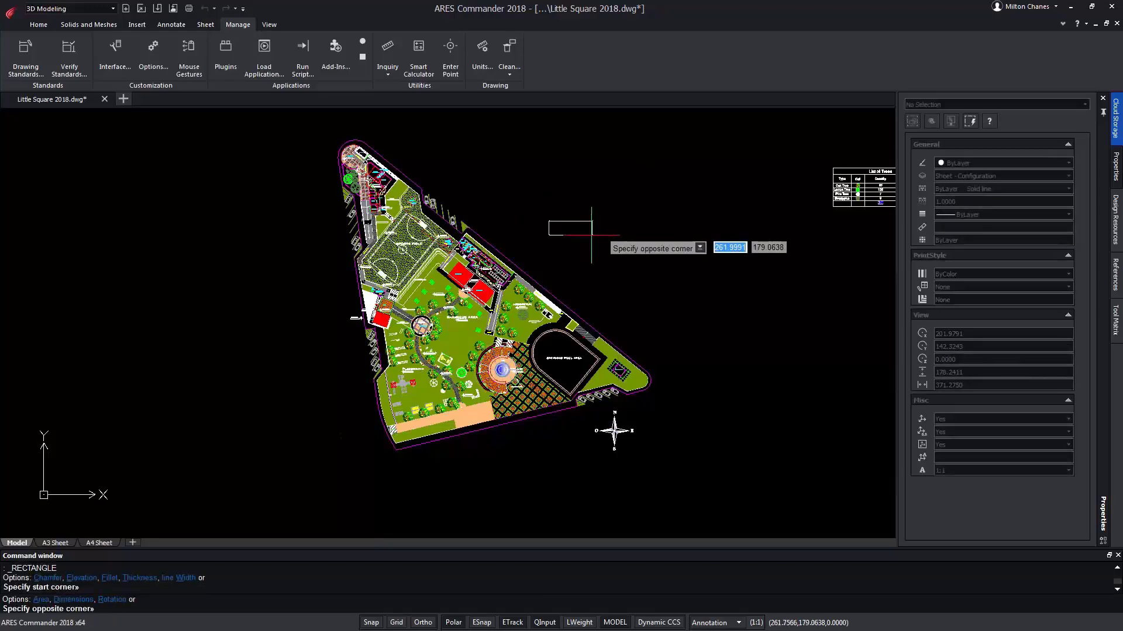
pyautogui.click(548, 221)
pyautogui.click(633, 272)
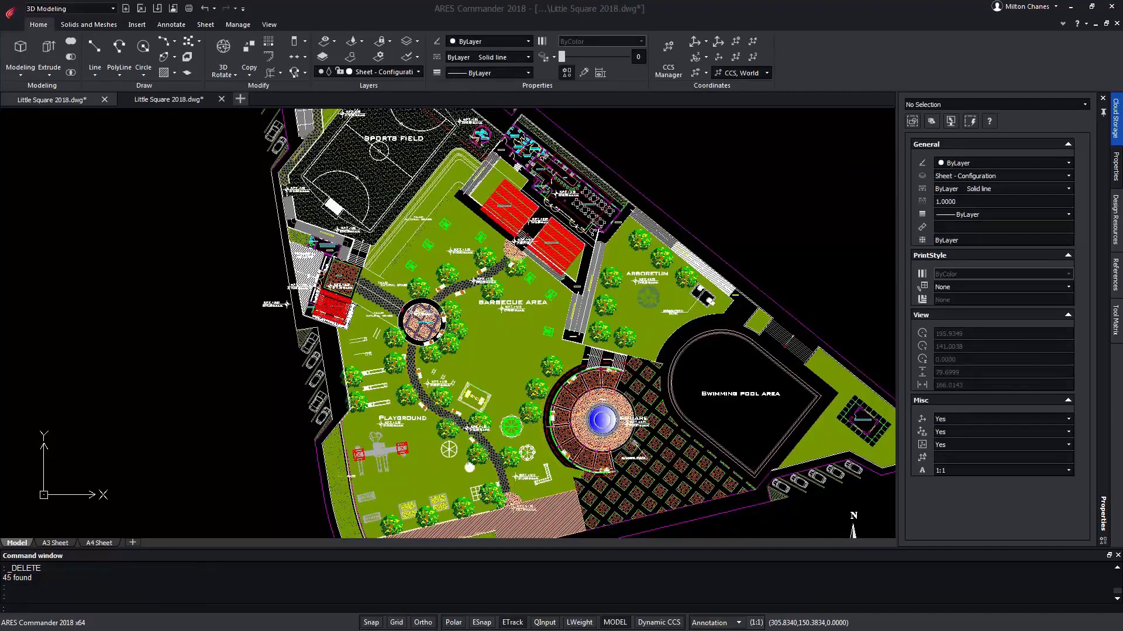
pyautogui.press('F1')
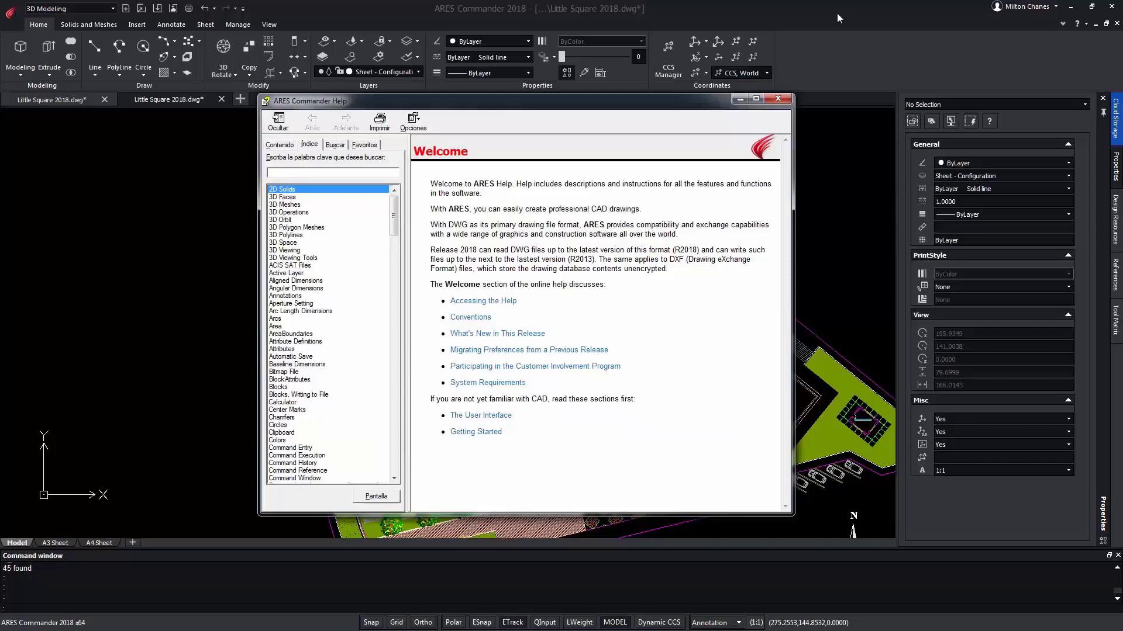